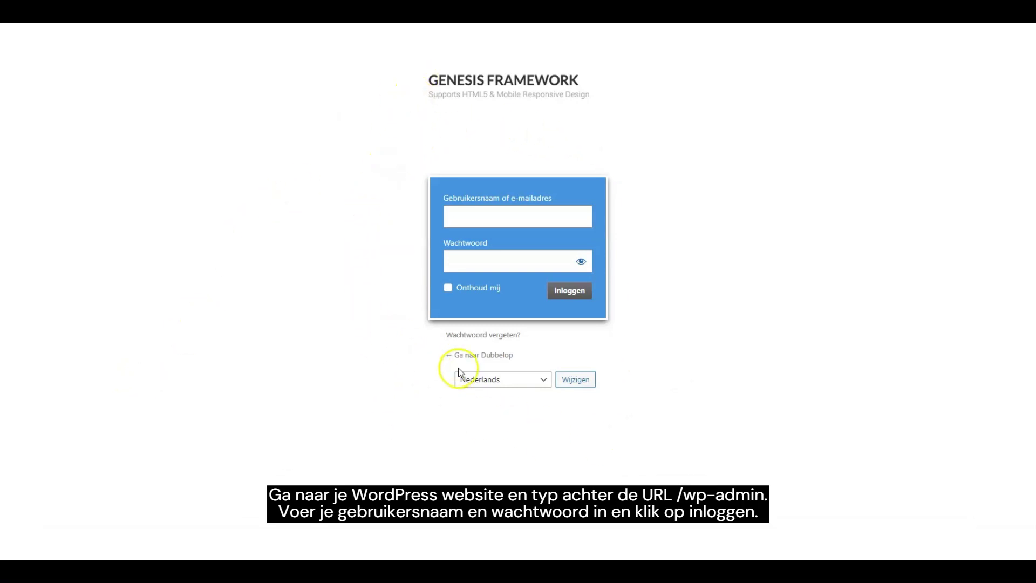
Step: Log in to the WordPress site's admin area with the username and account password
click(489, 213)
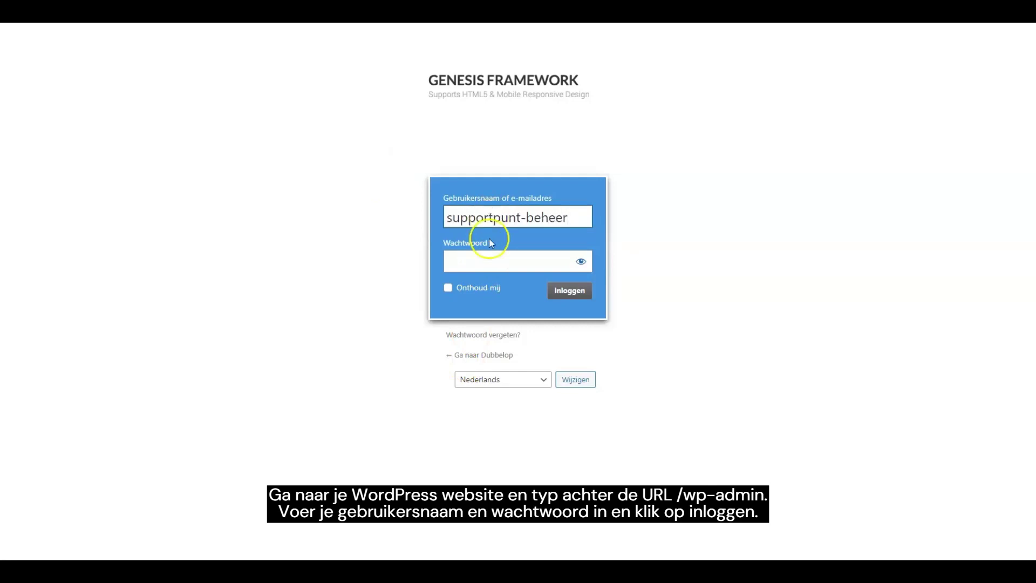
click(489, 258)
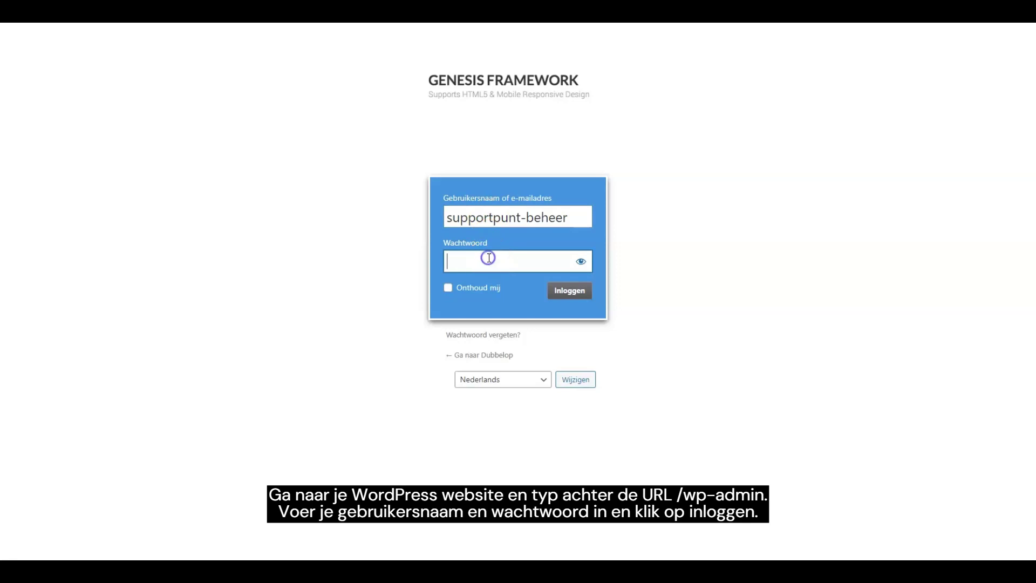
click(580, 295)
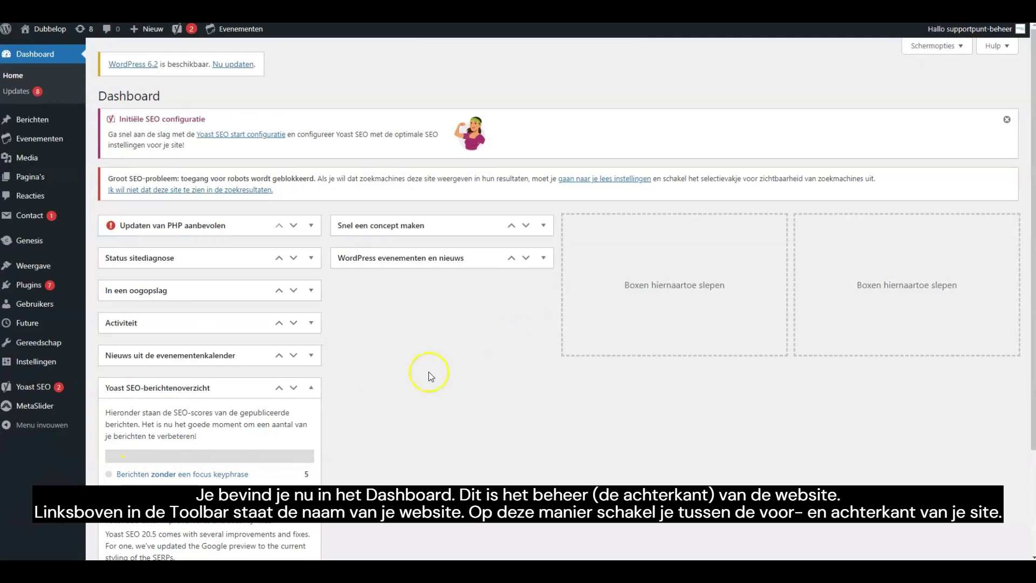
Step: View the front end of the Dubbelop website and return to its dashboard
mouse_move(32, 30)
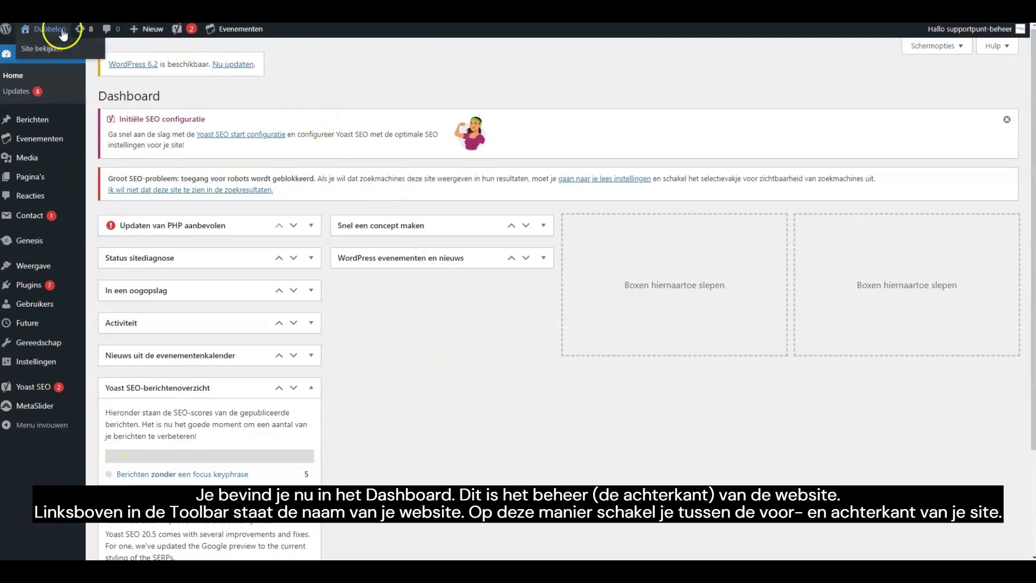
click(52, 34)
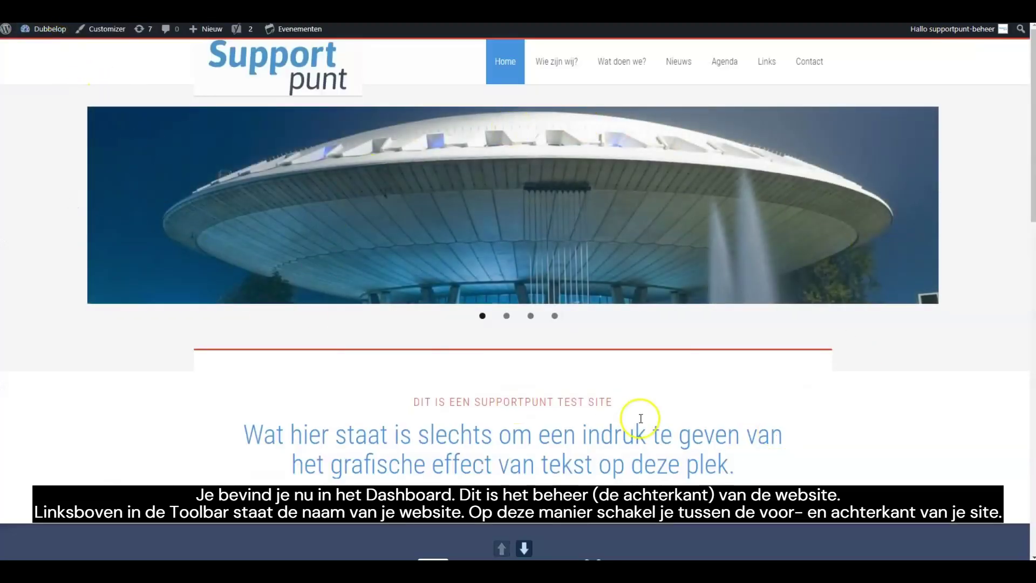
click(46, 35)
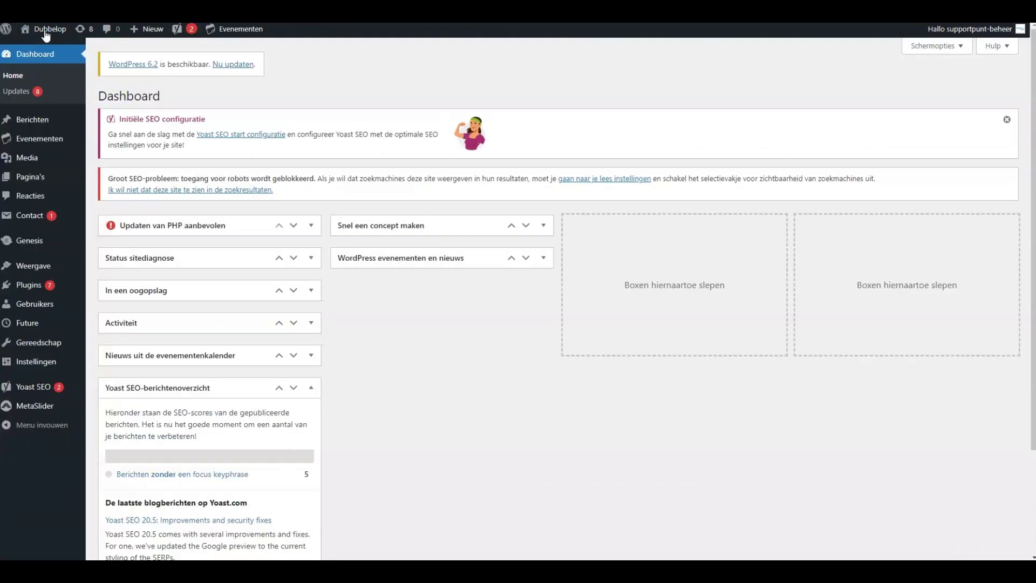
mouse_move(152, 30)
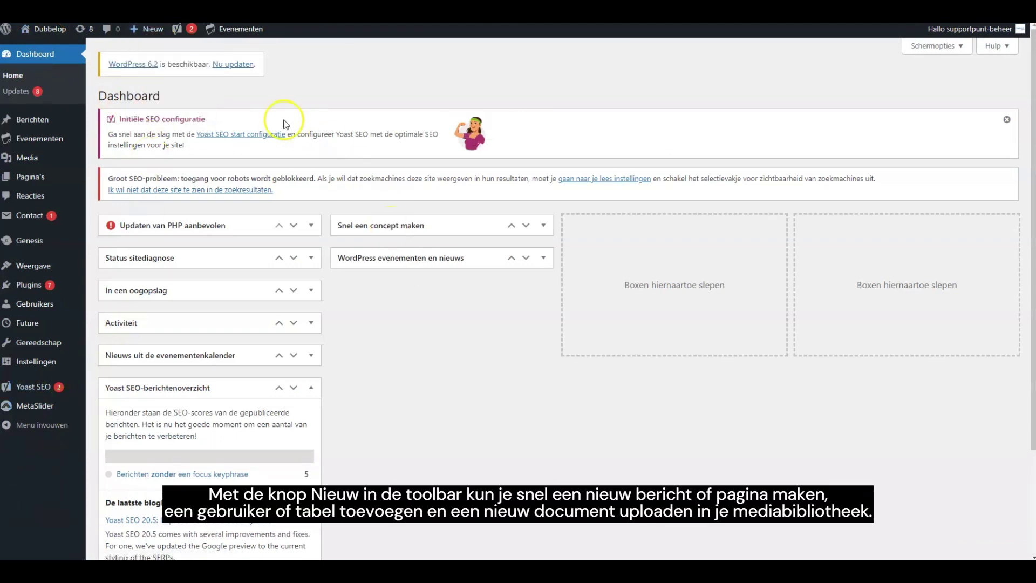
Step: Create a new page and give it the title "Titel van je pagina"
click(54, 46)
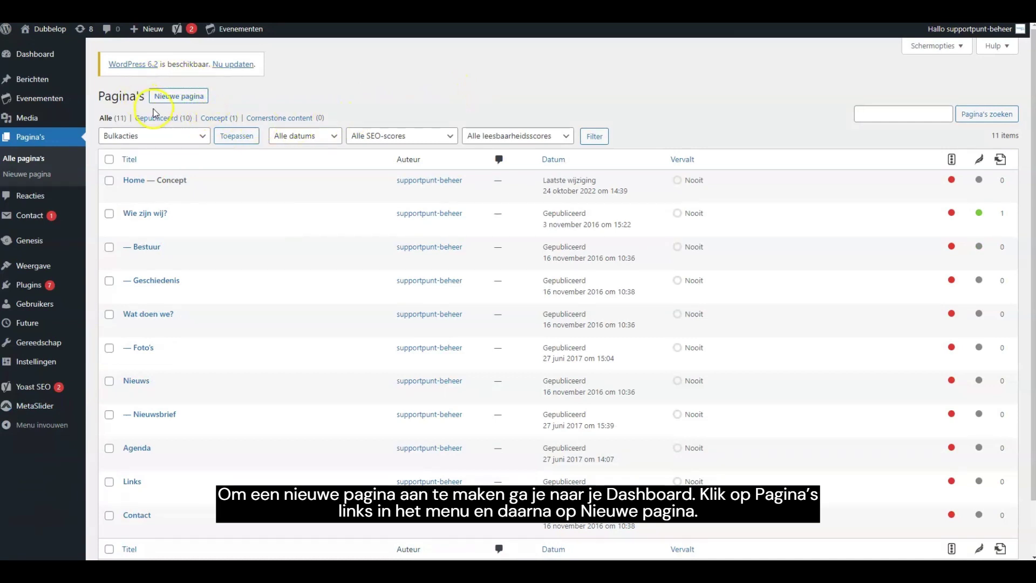
click(25, 167)
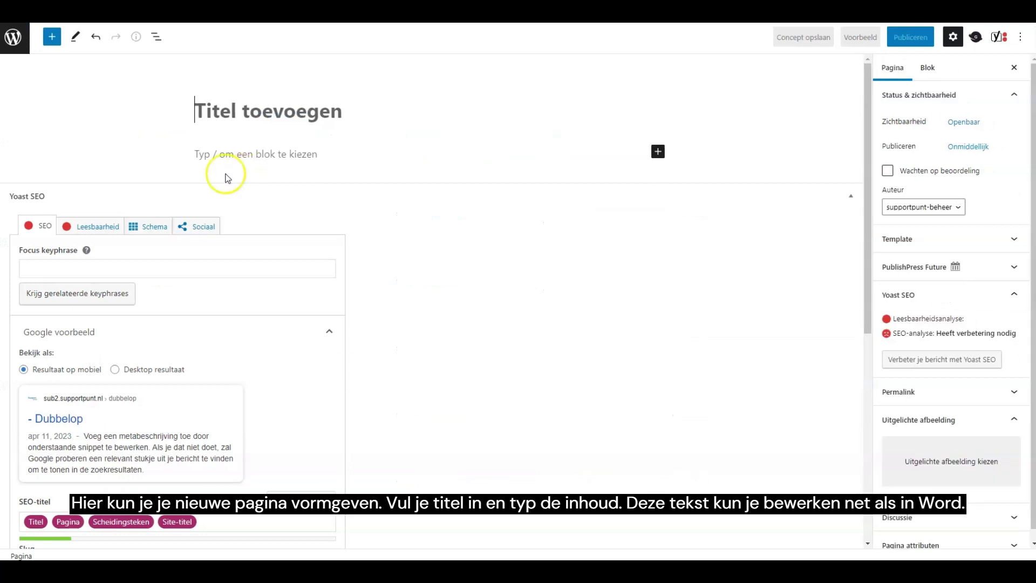
click(274, 115)
text(Ti)
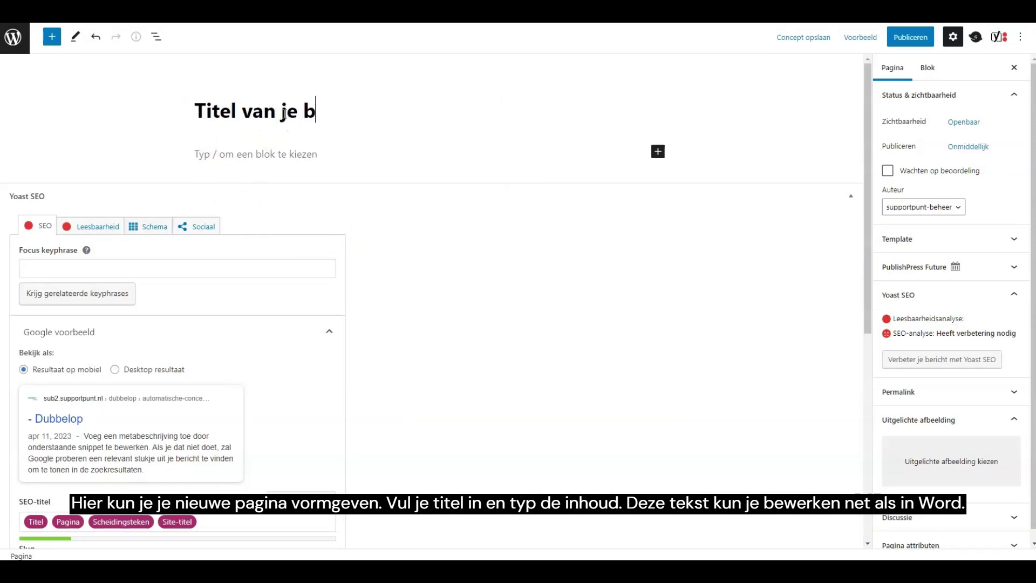
text(tel van je pagina)
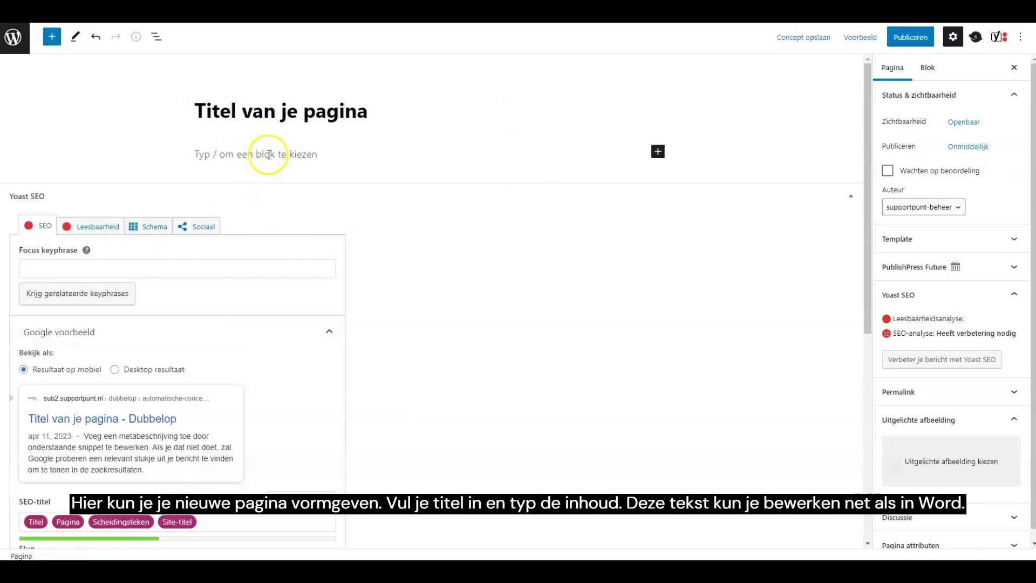
Step: Add the paragraph "Typ hier de inhoud van de pagina." with "inhoud" in bold and "van" in italics
click(268, 155)
text(Typ hier de inhoud van de pagina.)
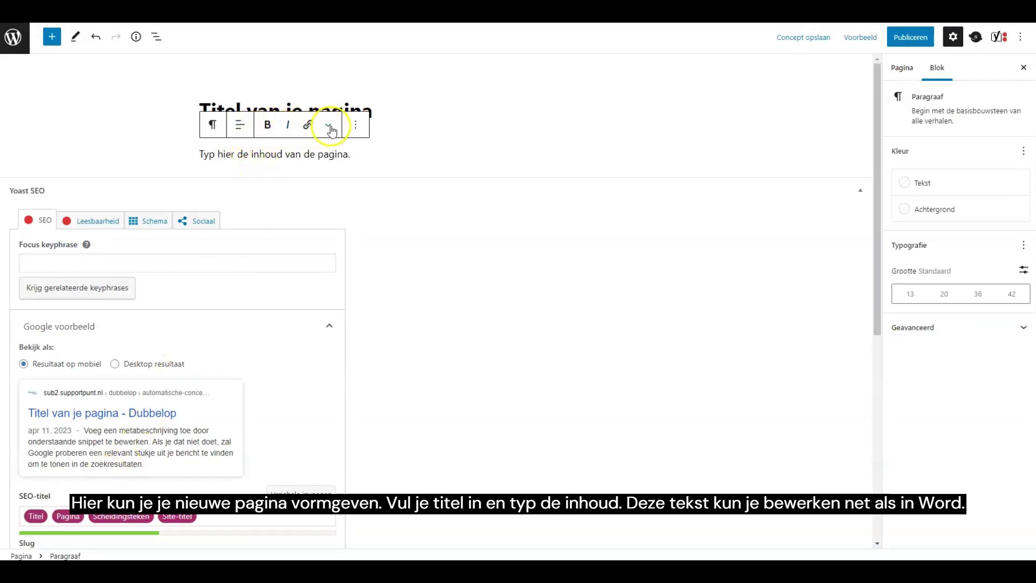
drag(250, 155, 335, 155)
click(267, 125)
click(287, 124)
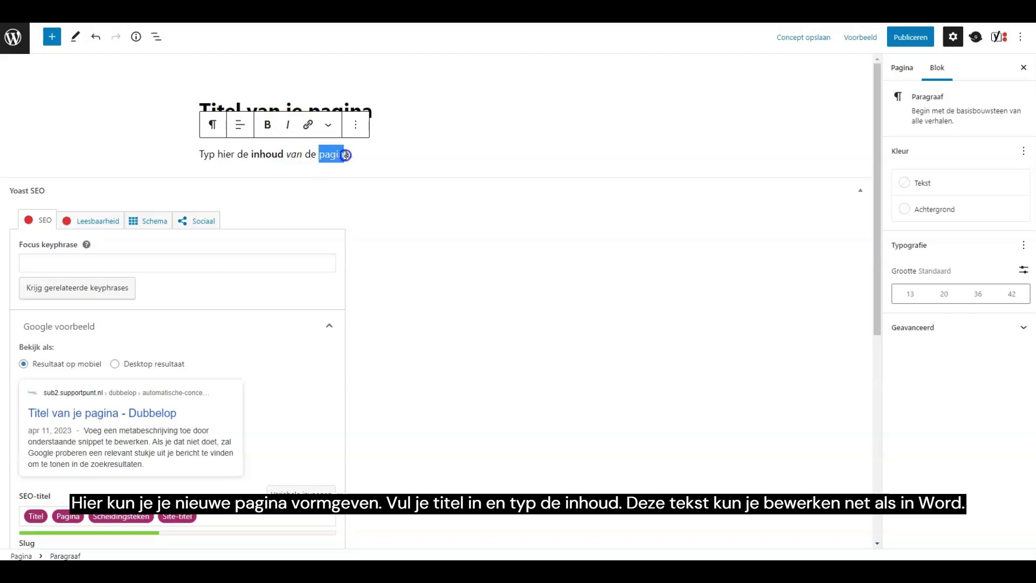
Step: Open the link settings for the word "pagina" and try the option to open in a new tab
click(307, 125)
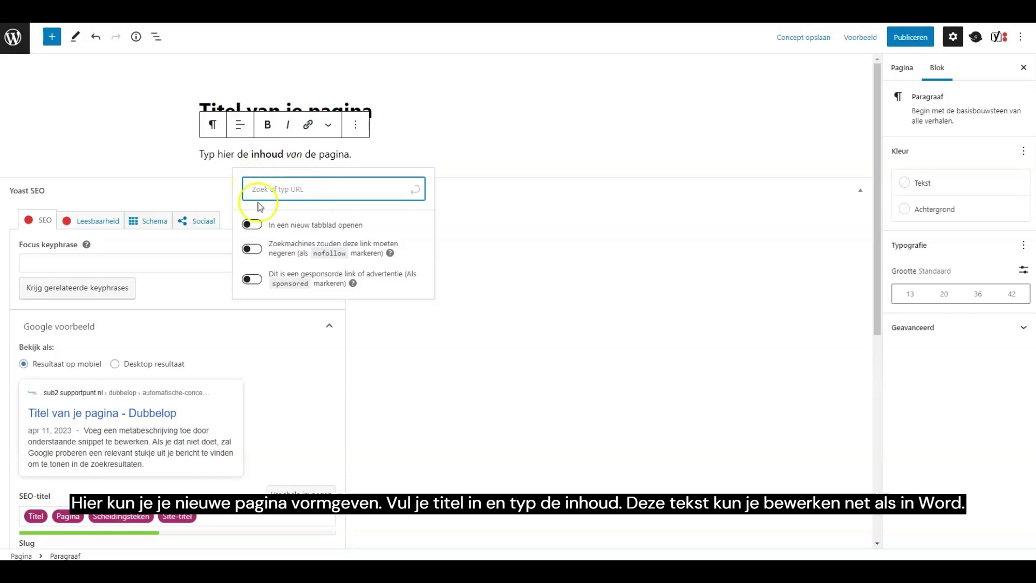
click(253, 225)
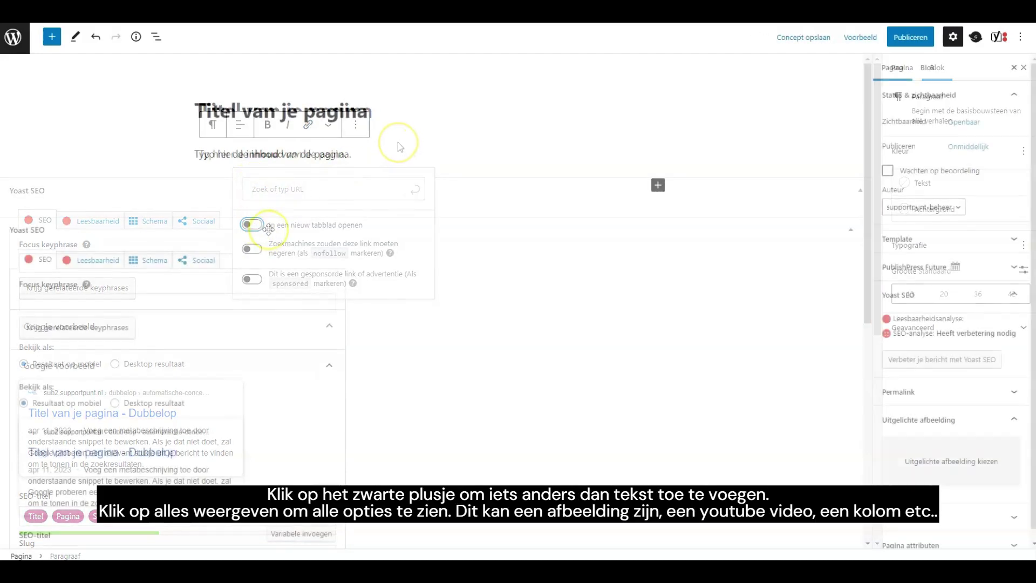
Step: Open the full block library and look through the available block types for the page
click(657, 185)
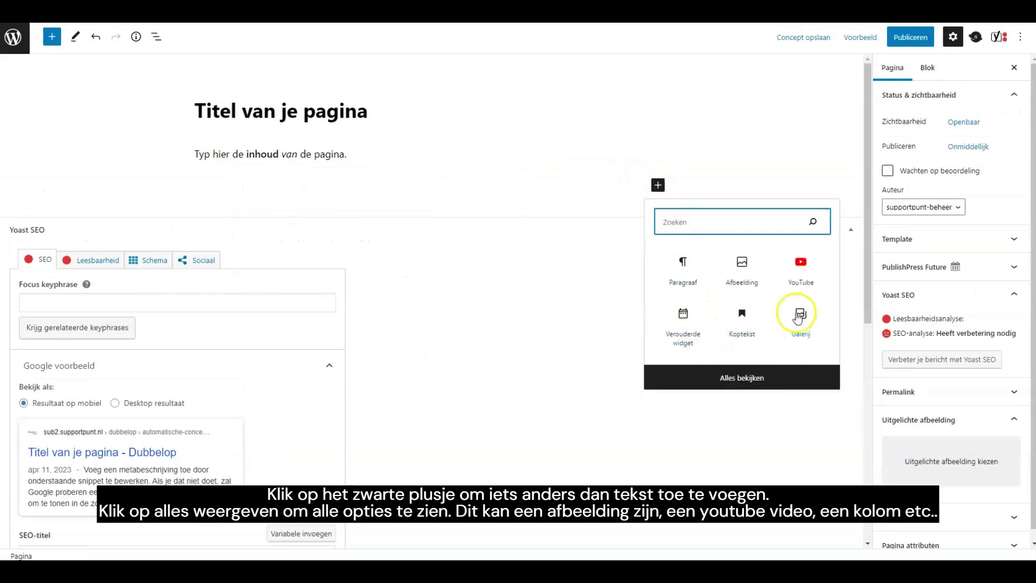
click(755, 380)
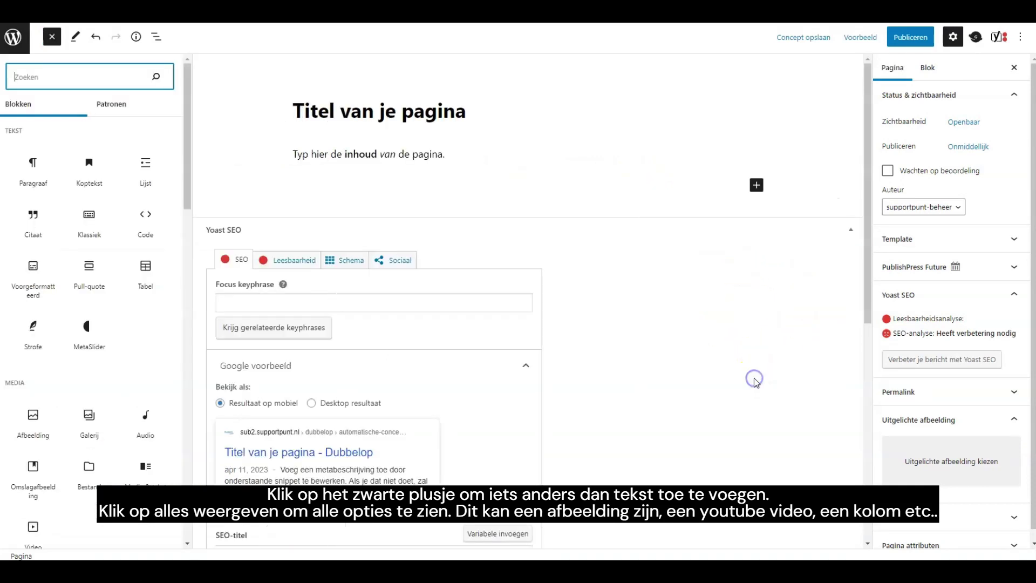
scroll(129, 204, down, 2)
scroll(121, 204, down, 10)
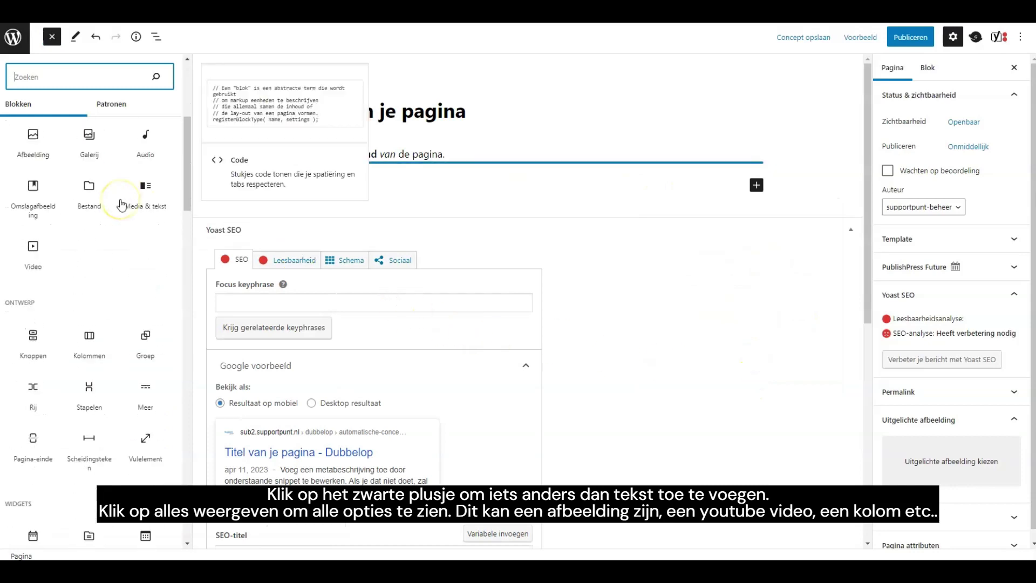
scroll(122, 209, down, 8)
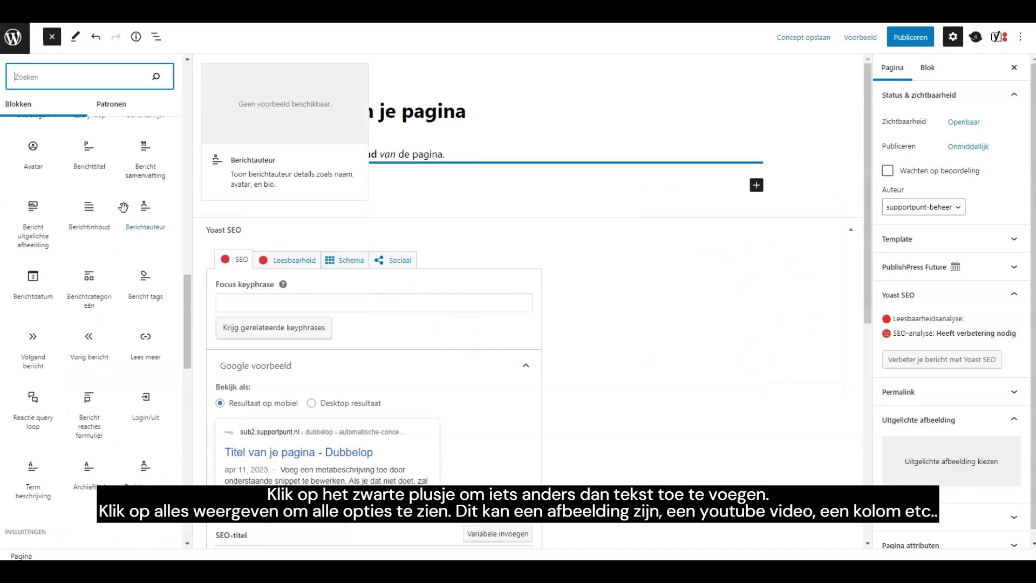
drag(192, 367, 192, 125)
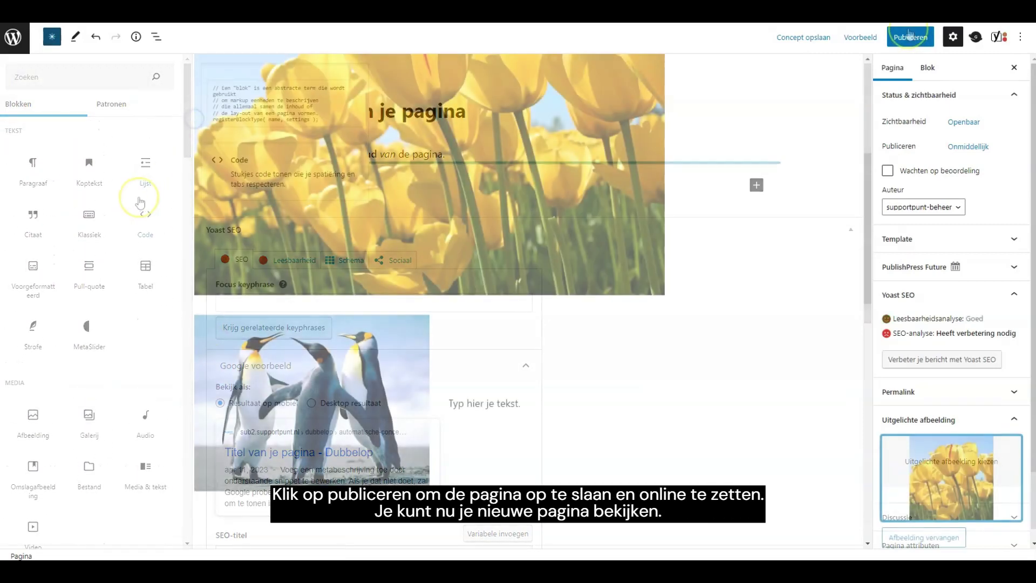
Step: Publish the page "Titel van je pagina" with public visibility and immediate publication
click(927, 33)
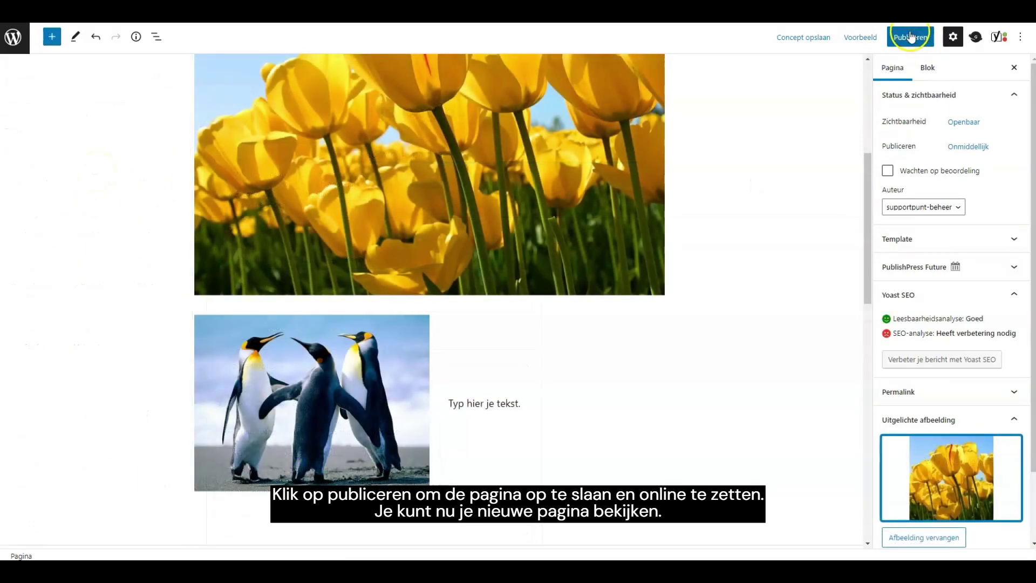
click(911, 36)
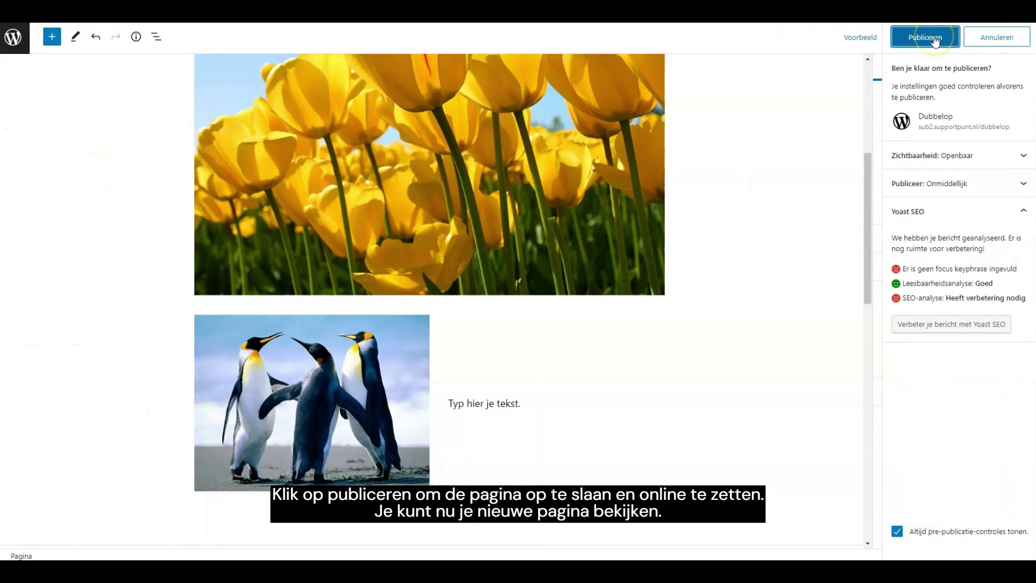
click(936, 38)
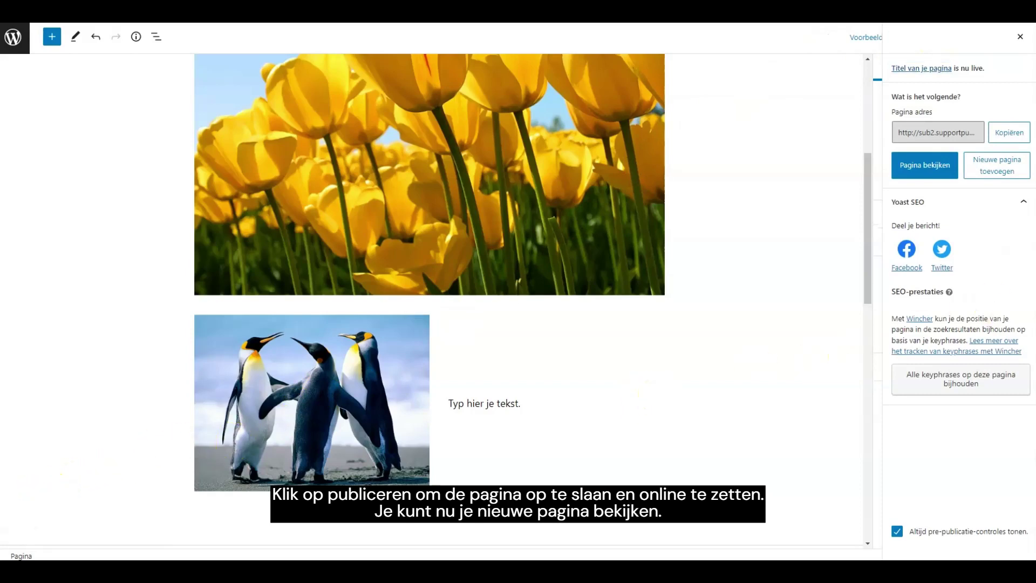
Step: View the published page on the website and check its text and images down to the footer
click(924, 166)
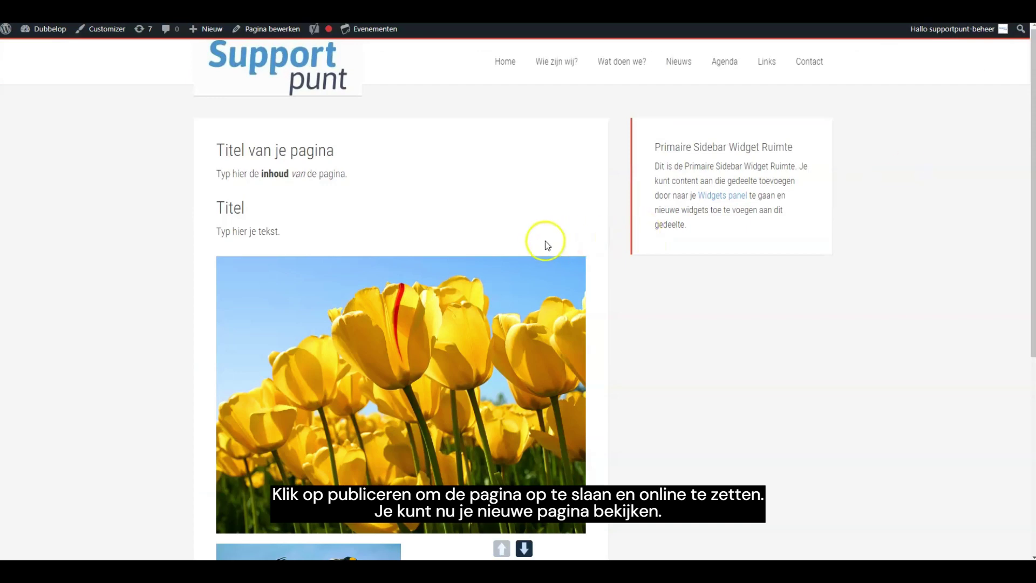
scroll(232, 205, down, 6)
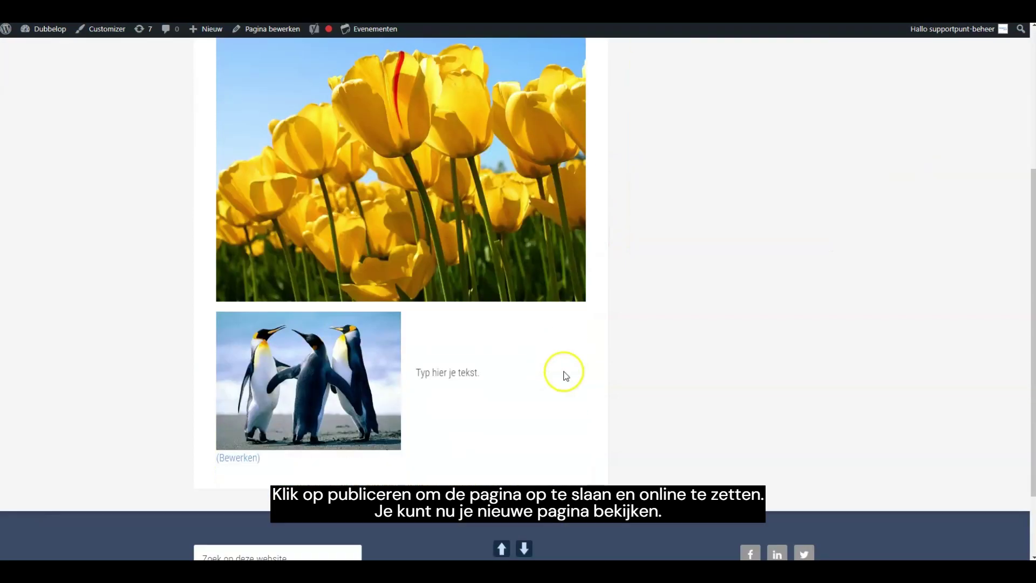
scroll(458, 325, up, 6)
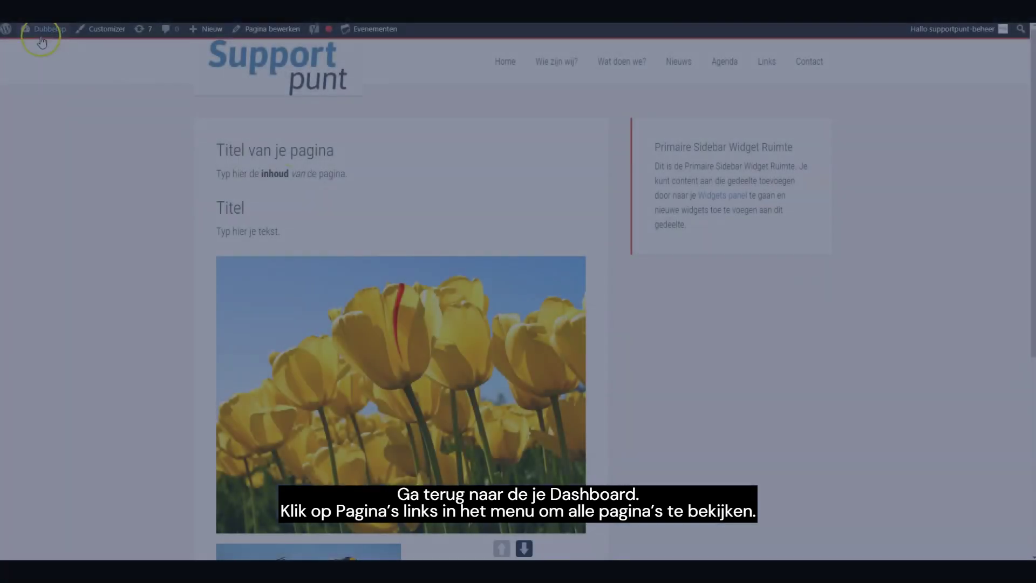
Step: Return to the dashboard and look through the list of all pages and their row actions
mouse_move(44, 34)
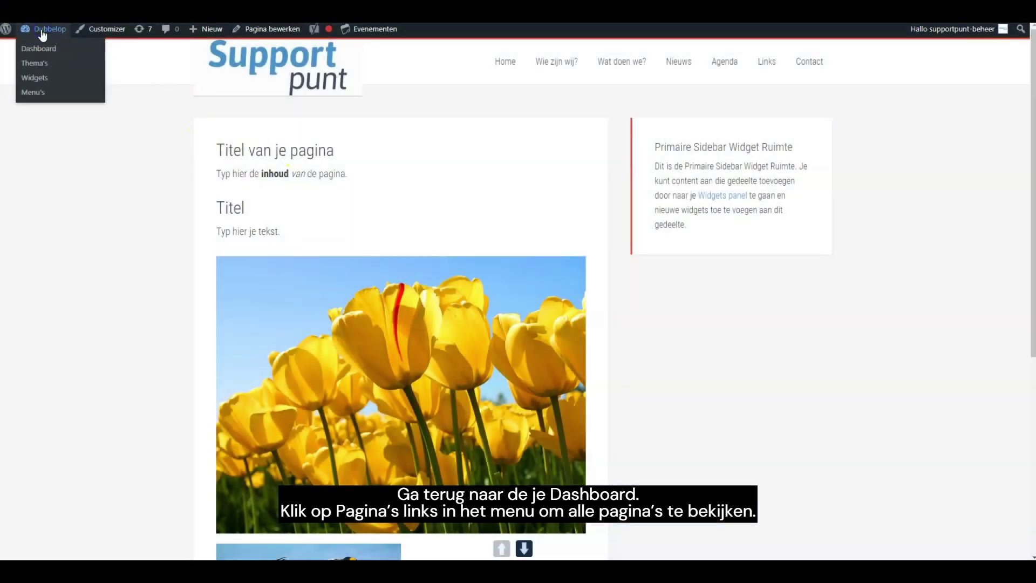
click(43, 34)
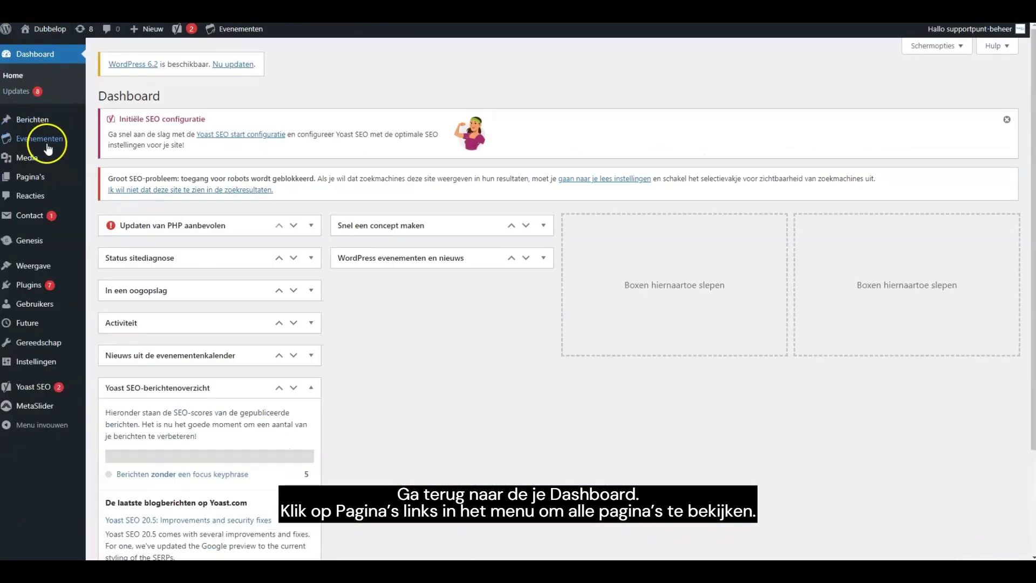
click(44, 181)
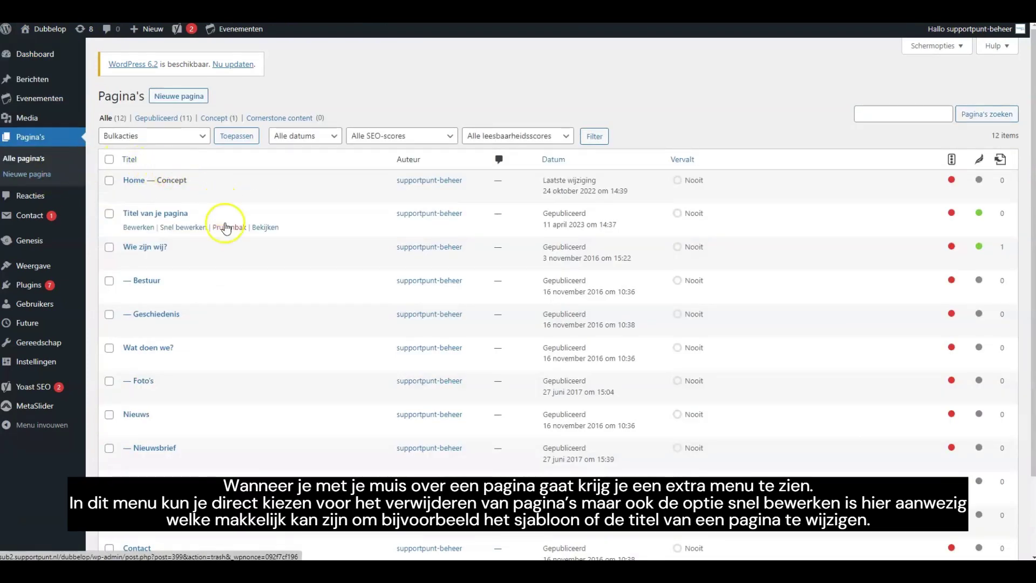
scroll(231, 301, down, 2)
scroll(232, 306, up, 2)
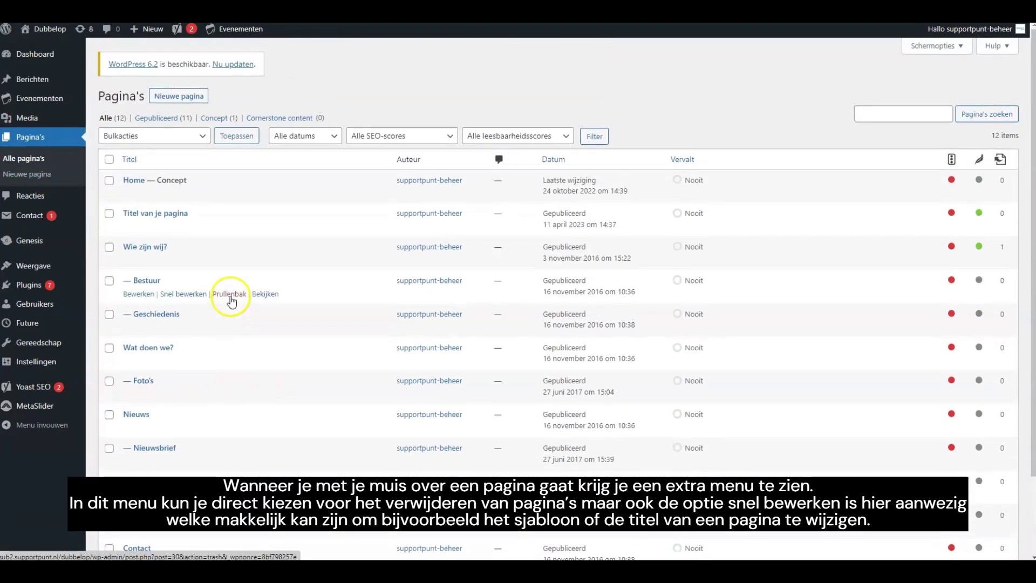
scroll(231, 299, down, 2)
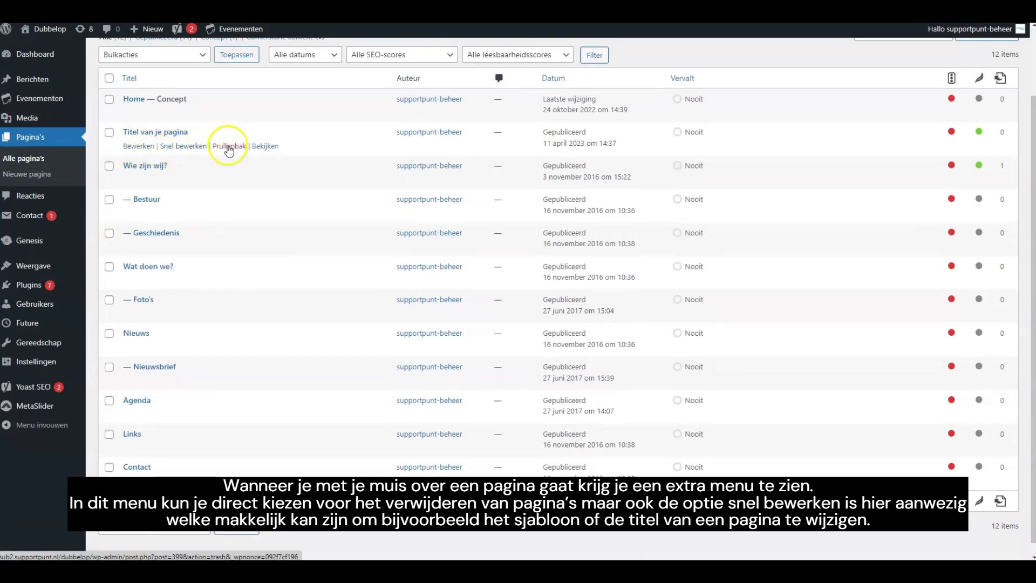
Step: Examine the quick edit fields of the page "Titel van je pagina", including its title and status options, and close them without saving
click(190, 146)
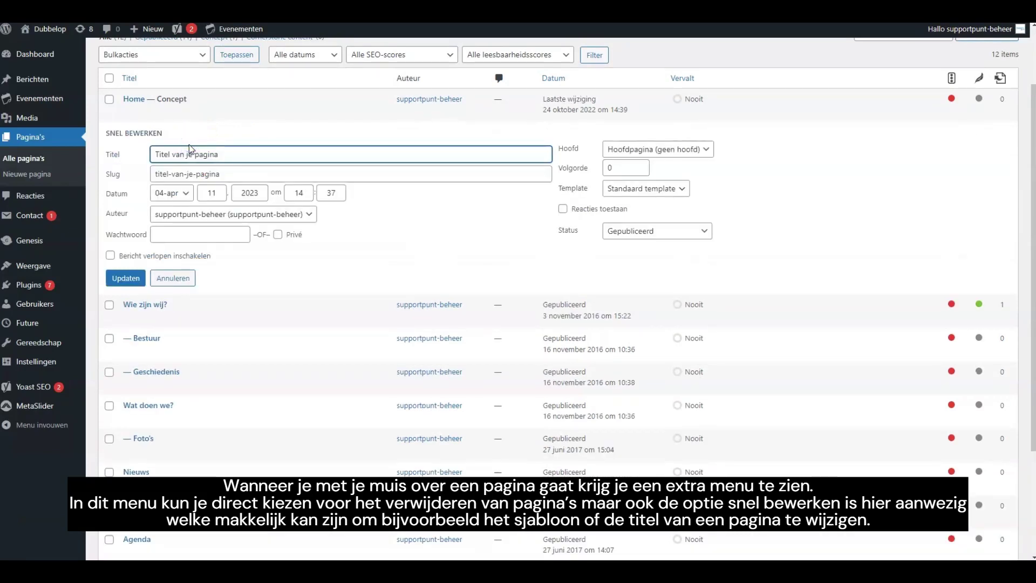
drag(154, 154, 251, 159)
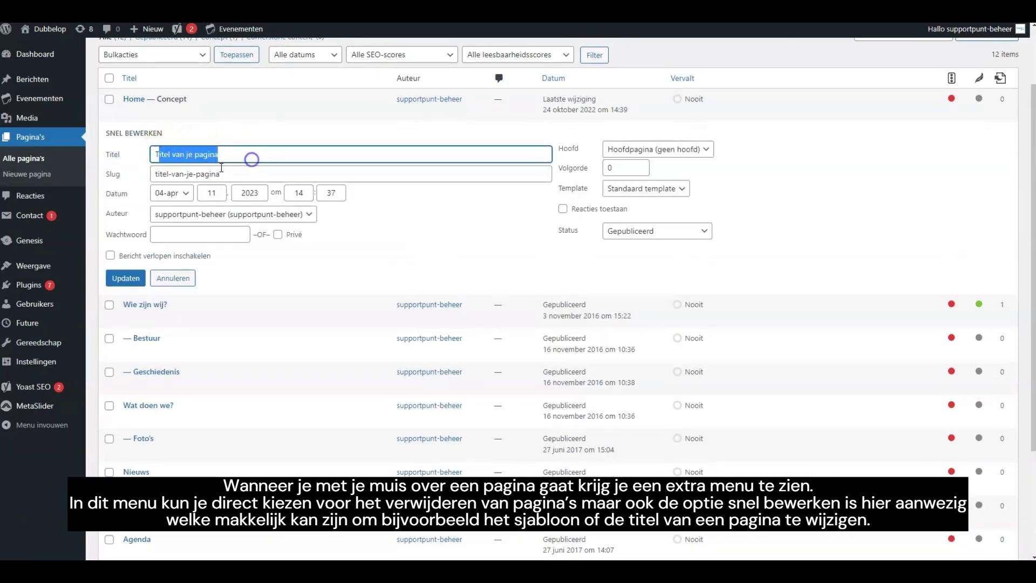
click(414, 222)
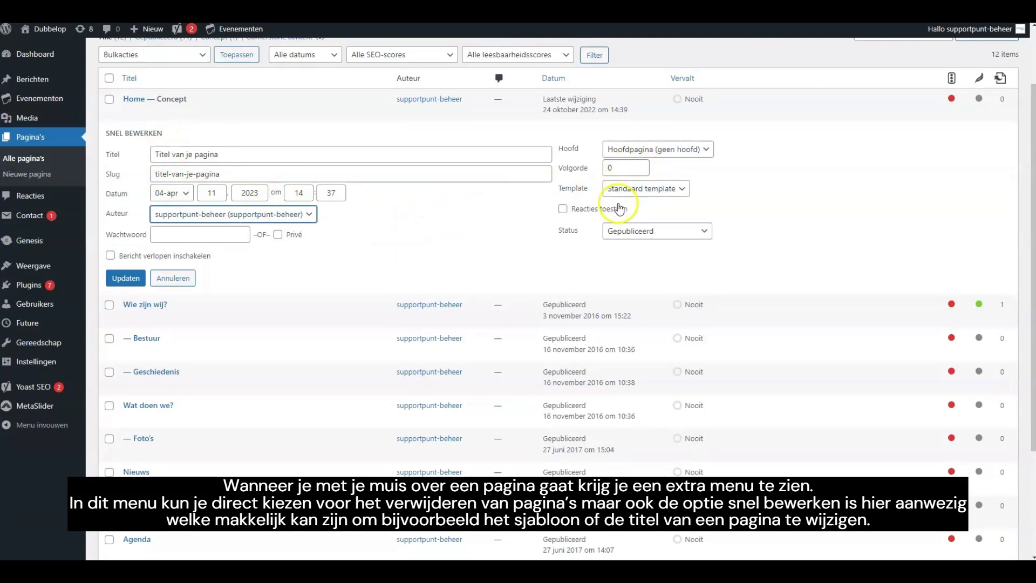
click(688, 231)
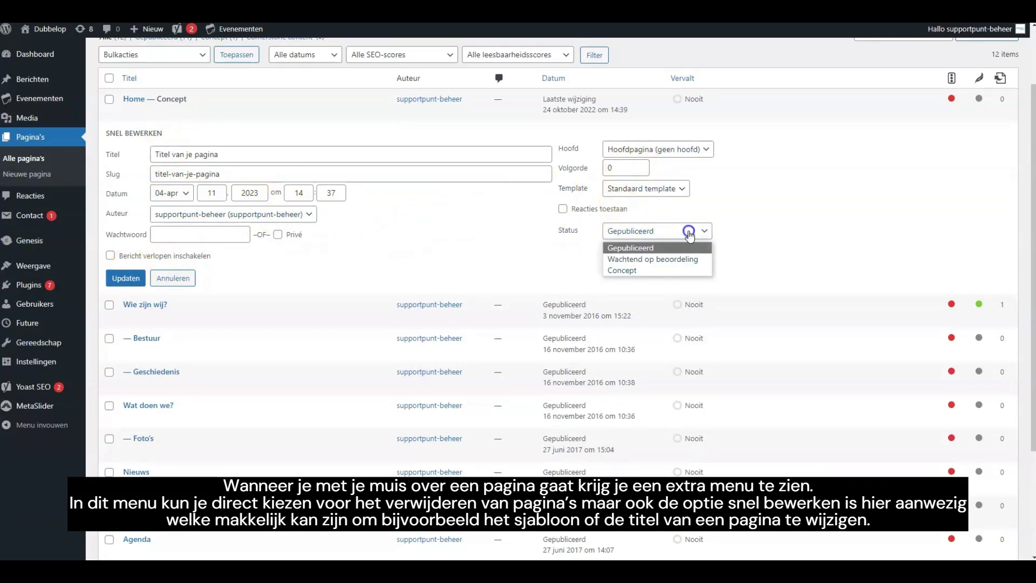
click(657, 249)
click(172, 277)
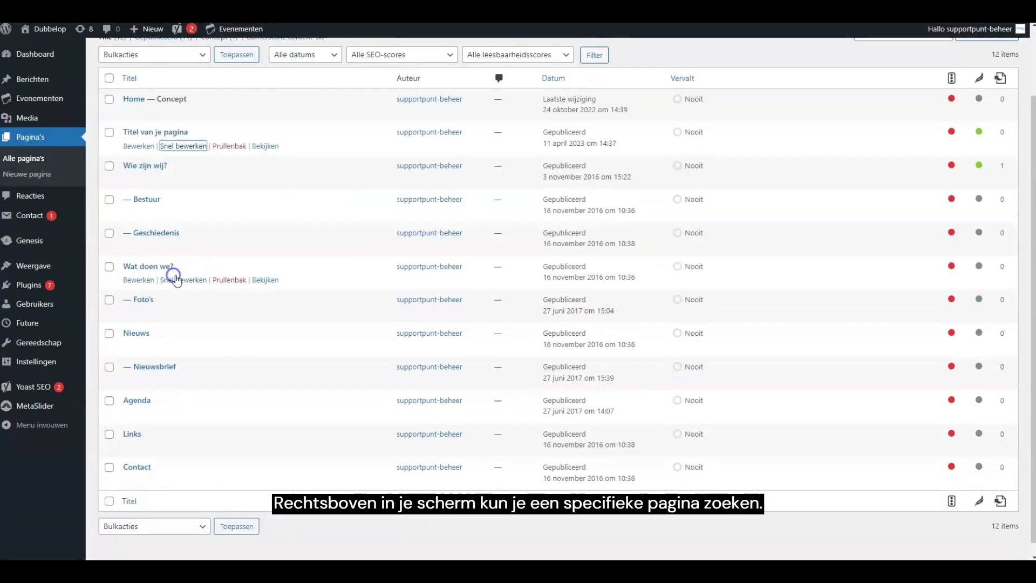
Step: Create a new post from the posts overview and title it "Dit is een nieuwsbericht"
scroll(251, 248, up, 2)
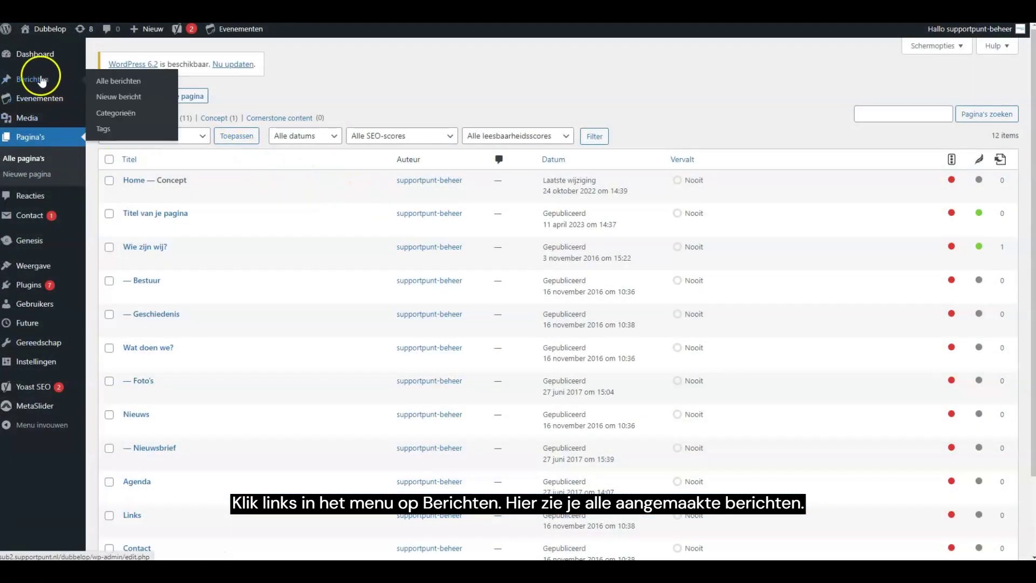
click(42, 80)
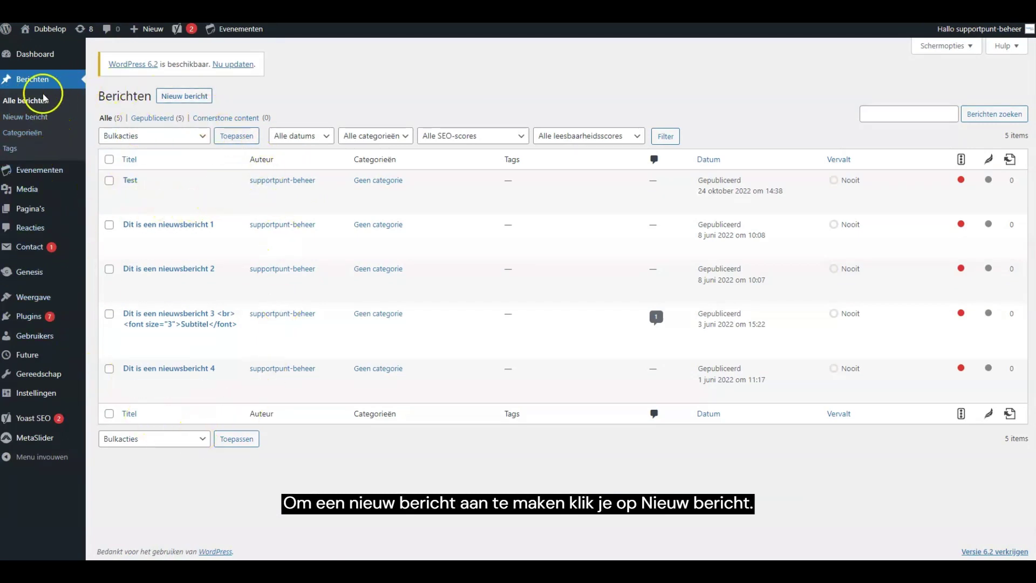
click(201, 102)
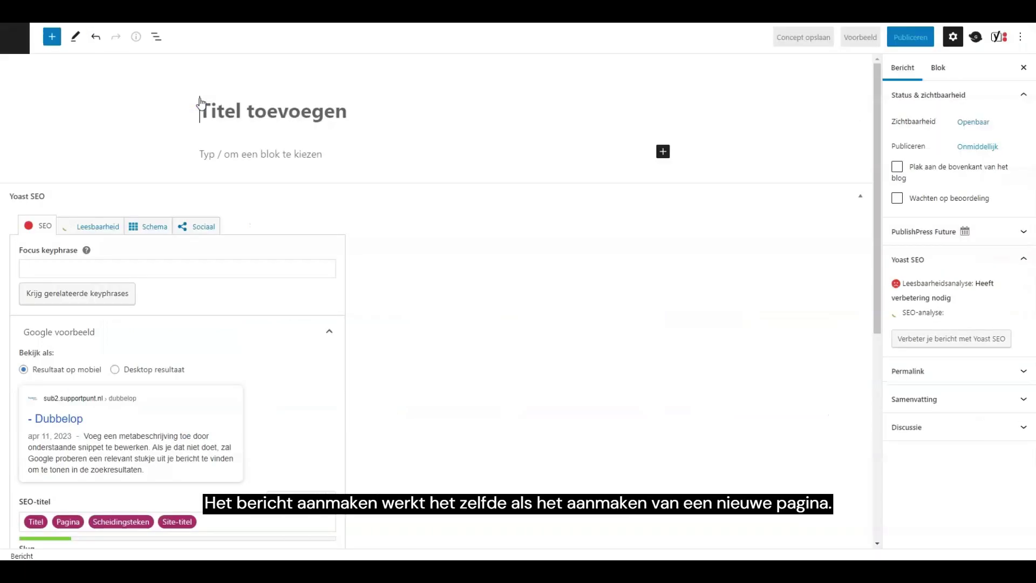
click(241, 114)
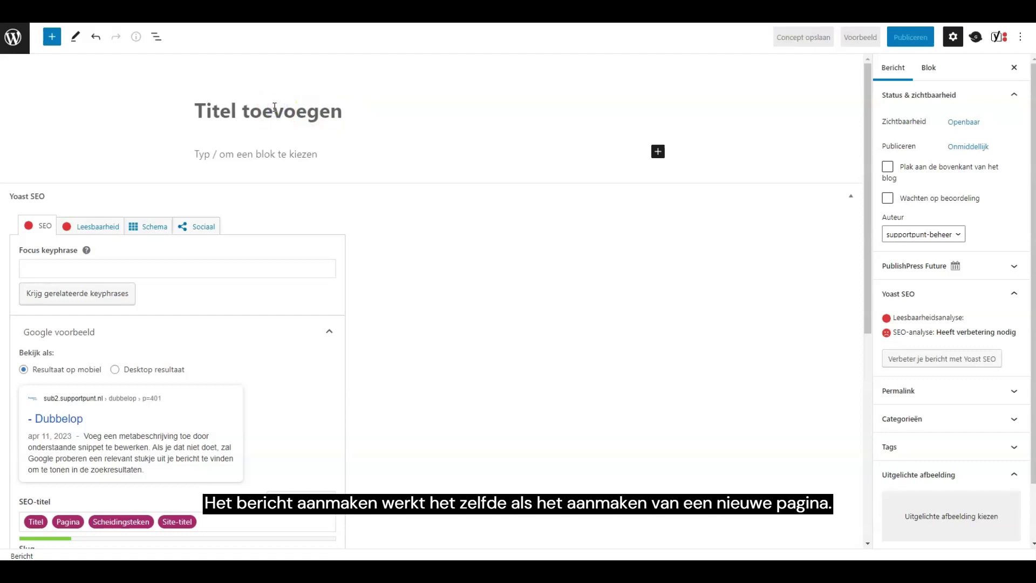
text(Dit is een ni)
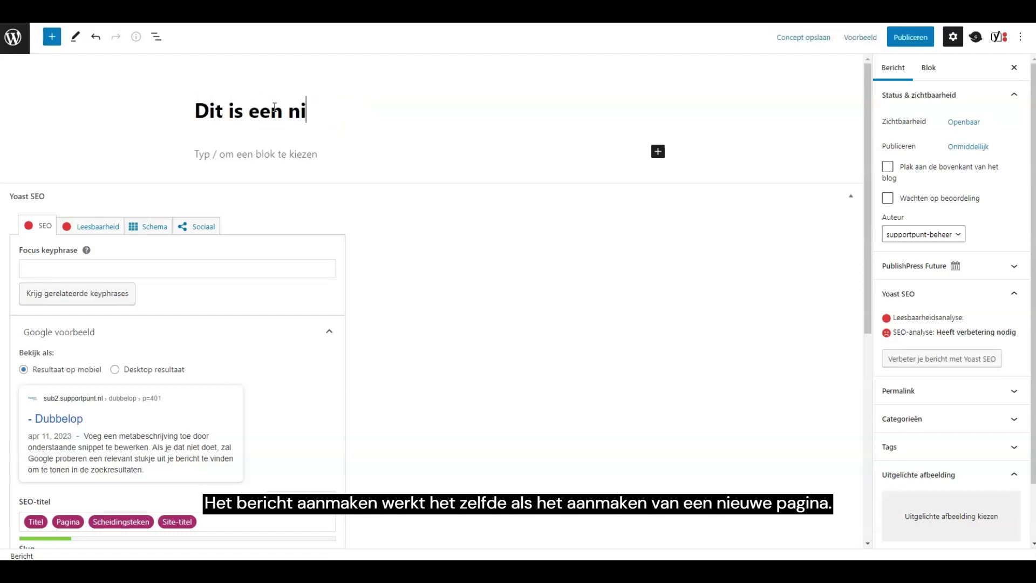
text(euwsbericht)
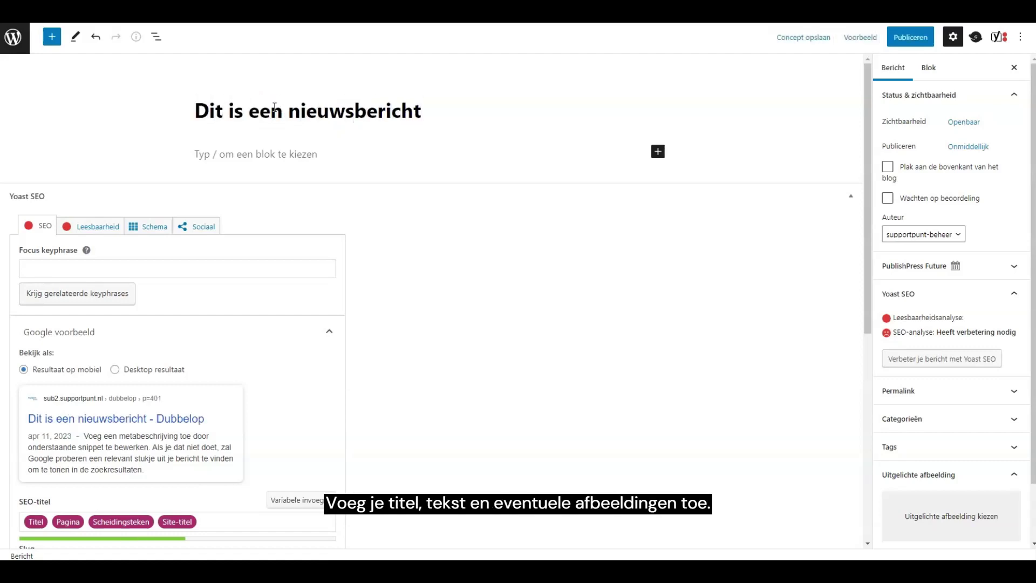
Step: Add the paragraph "Typ hier je tekst voor je nieuwsbericht." and insert the photo of the glass building and Philips tower below it
click(265, 153)
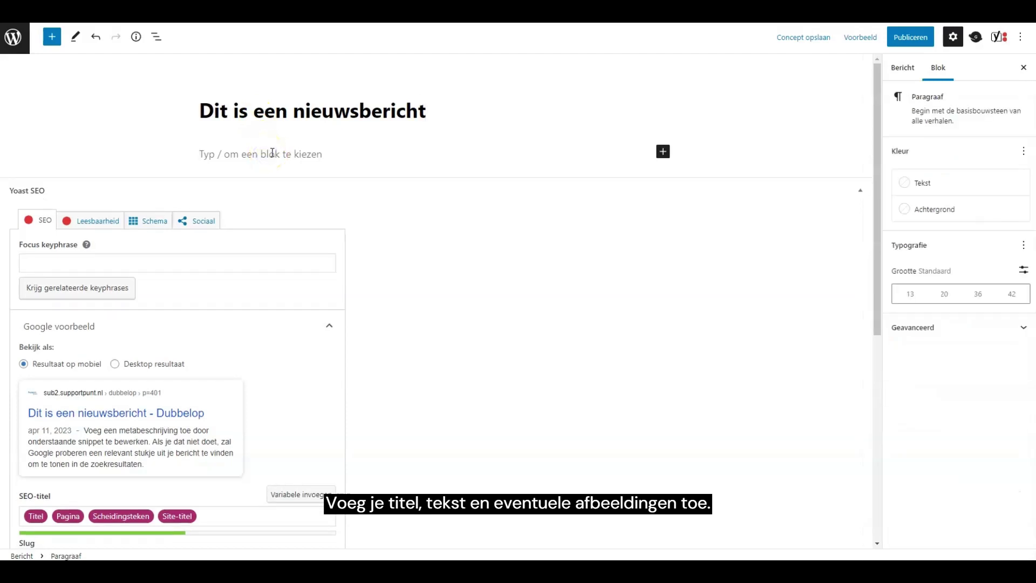
text(Typ hier je tekst voor je nie)
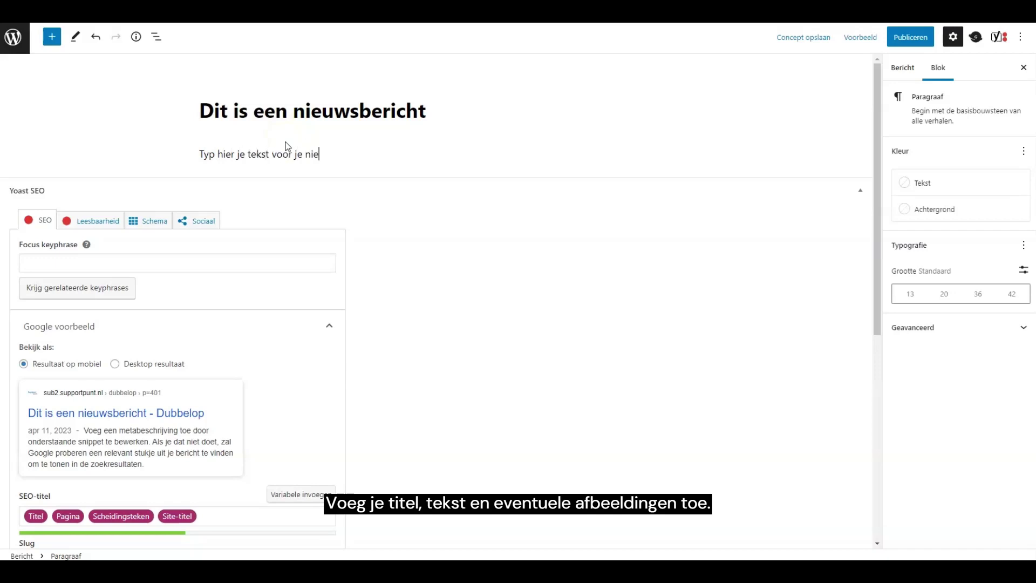
text(icht.)
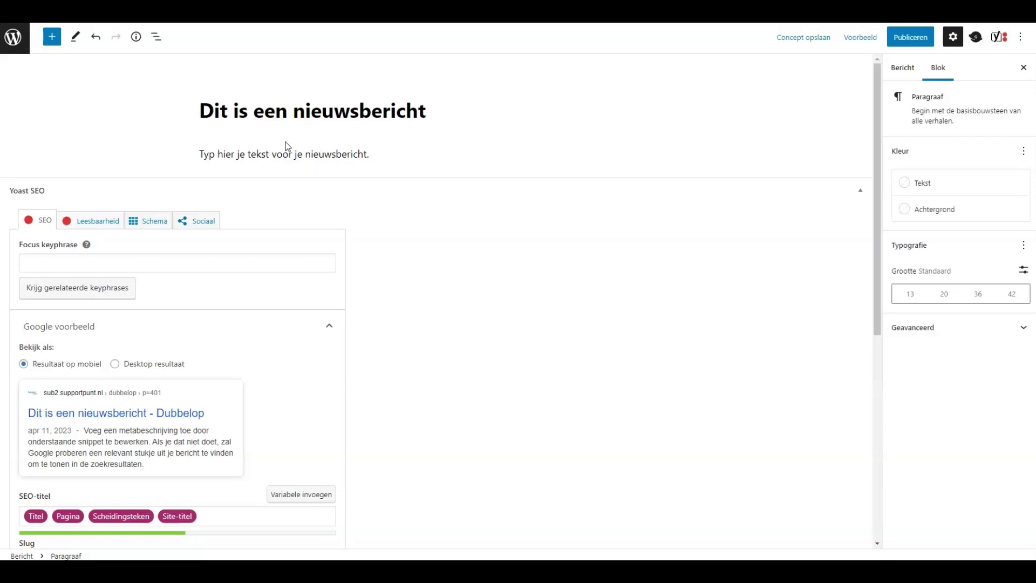
click(579, 91)
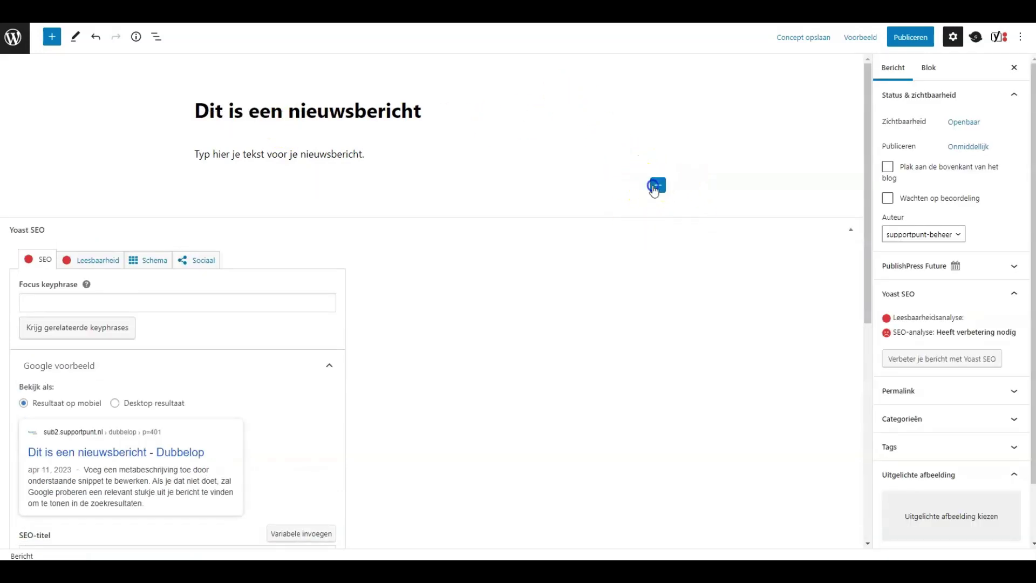
click(656, 186)
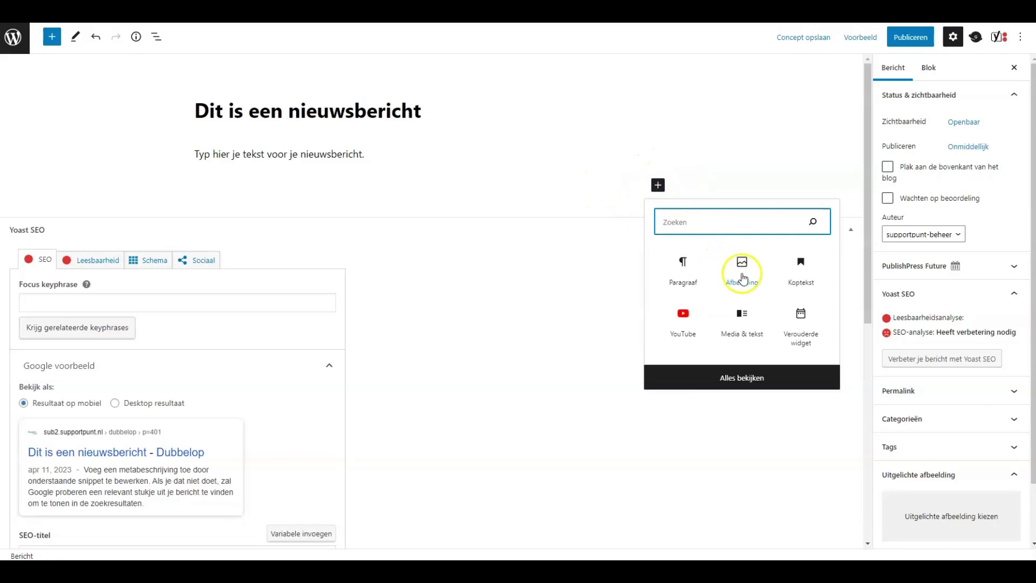
click(740, 266)
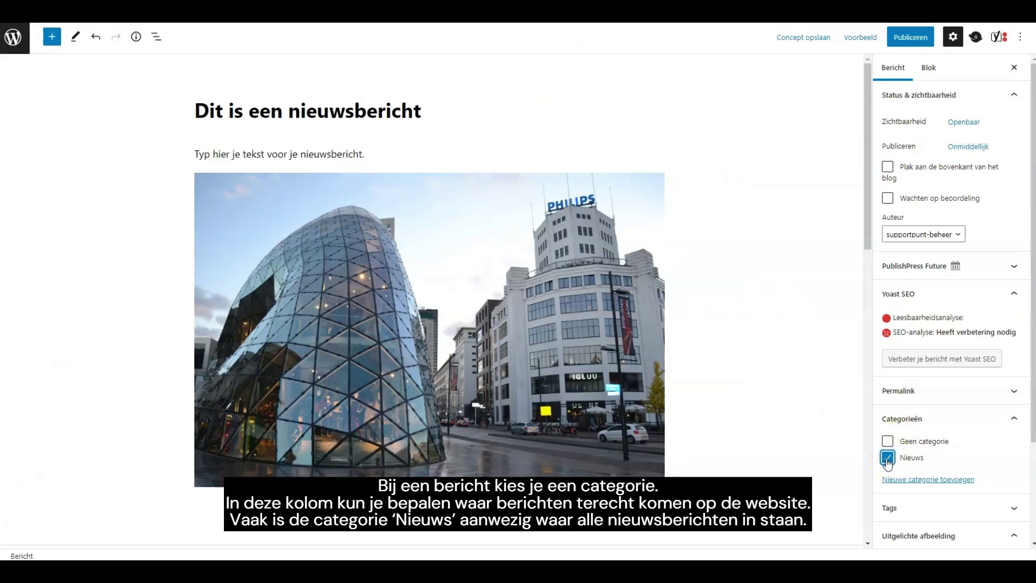
Step: Assign the post to the category Nieuws and show the fields for adding a new category, leaving them empty
click(900, 480)
scroll(901, 475, down, 3)
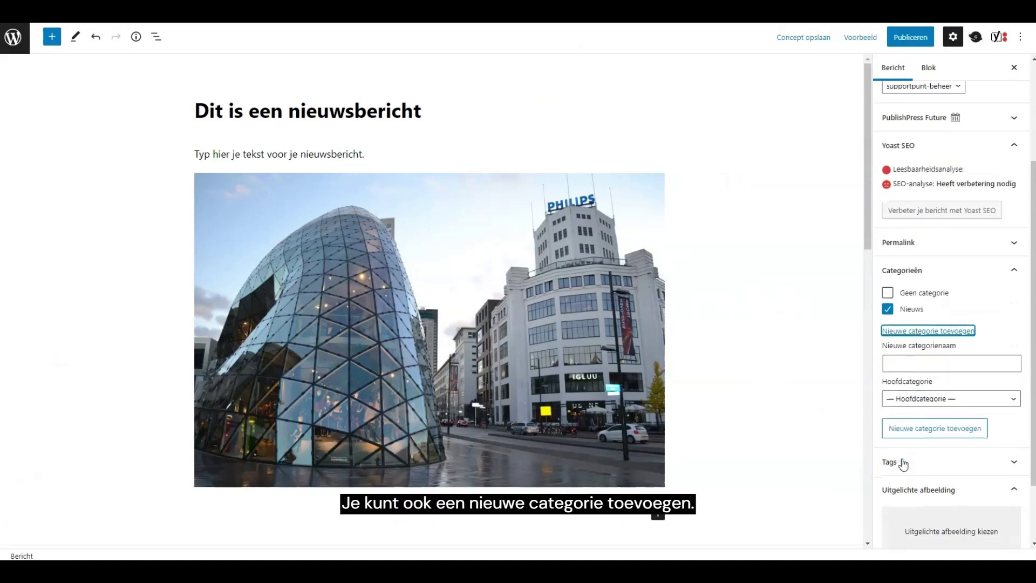
click(911, 360)
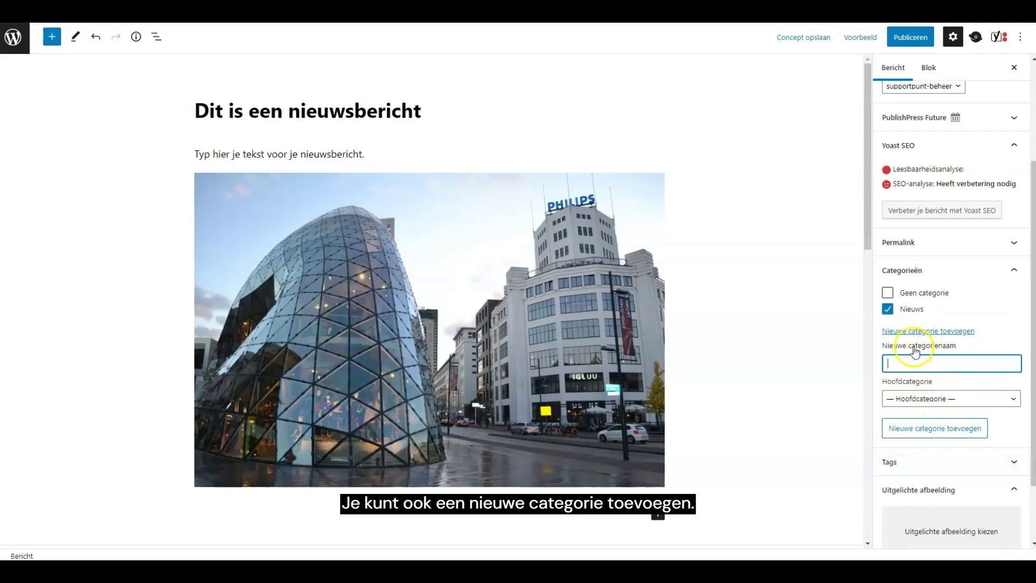
click(847, 342)
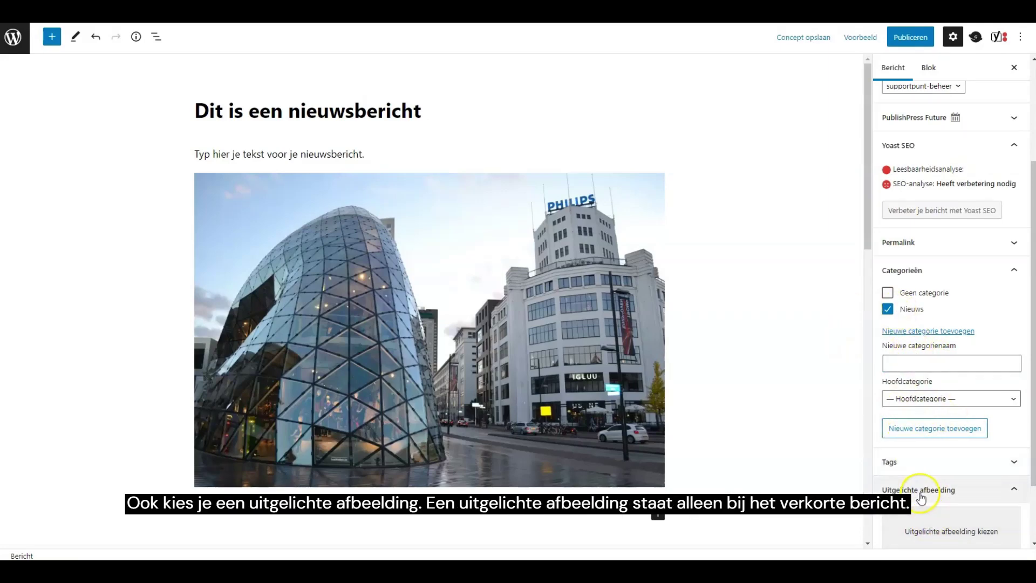
Step: Set eindhoven-actueel.jpg from the media library as the post's featured image
click(924, 526)
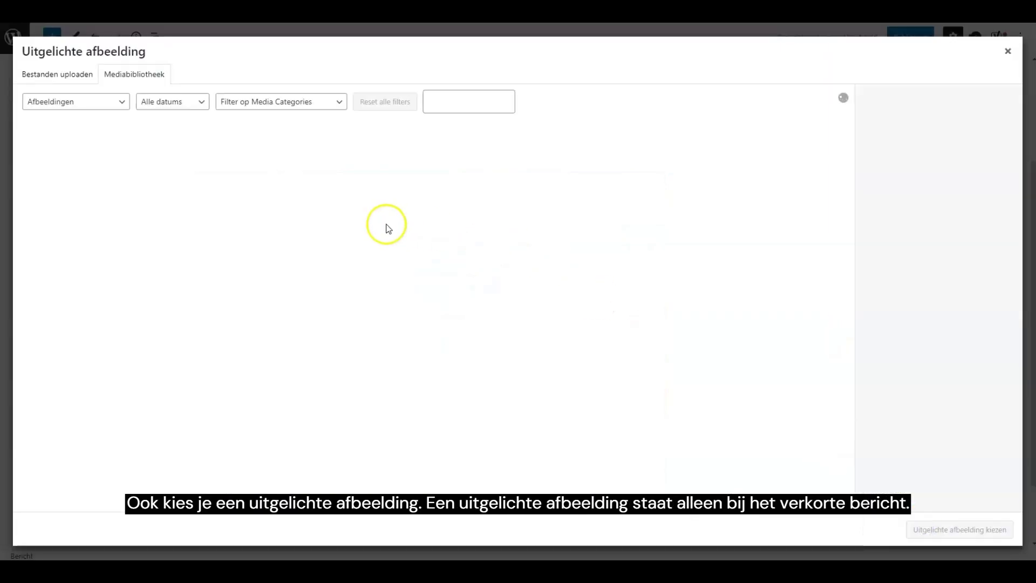
click(678, 265)
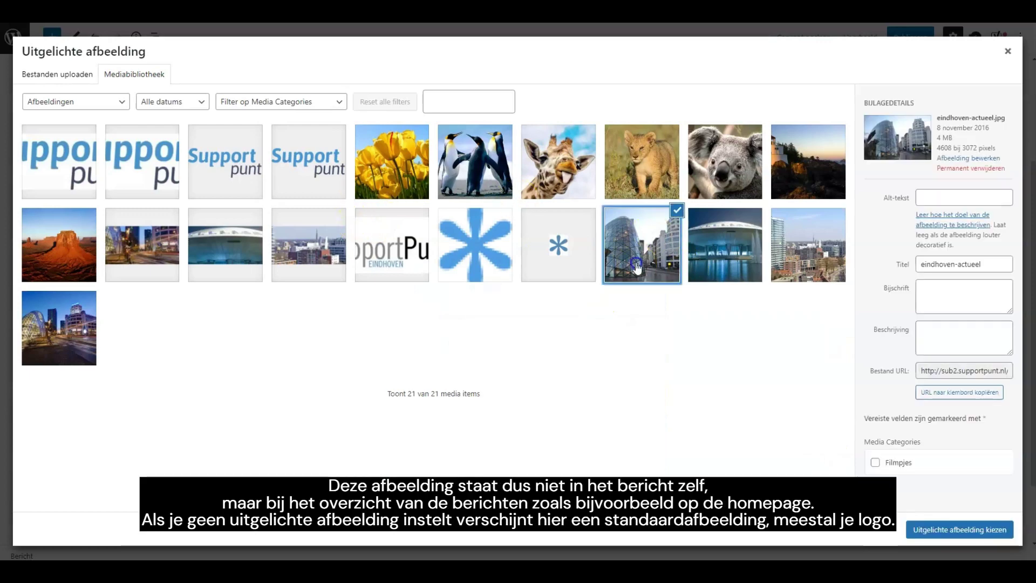
click(914, 536)
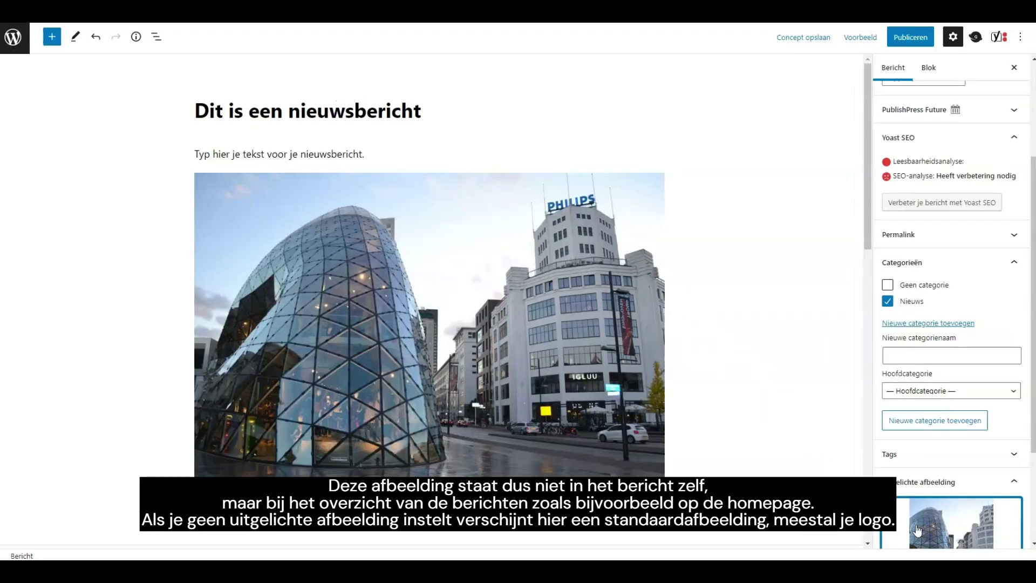
Step: Publish the post immediately with public visibility and view it on the website
click(896, 39)
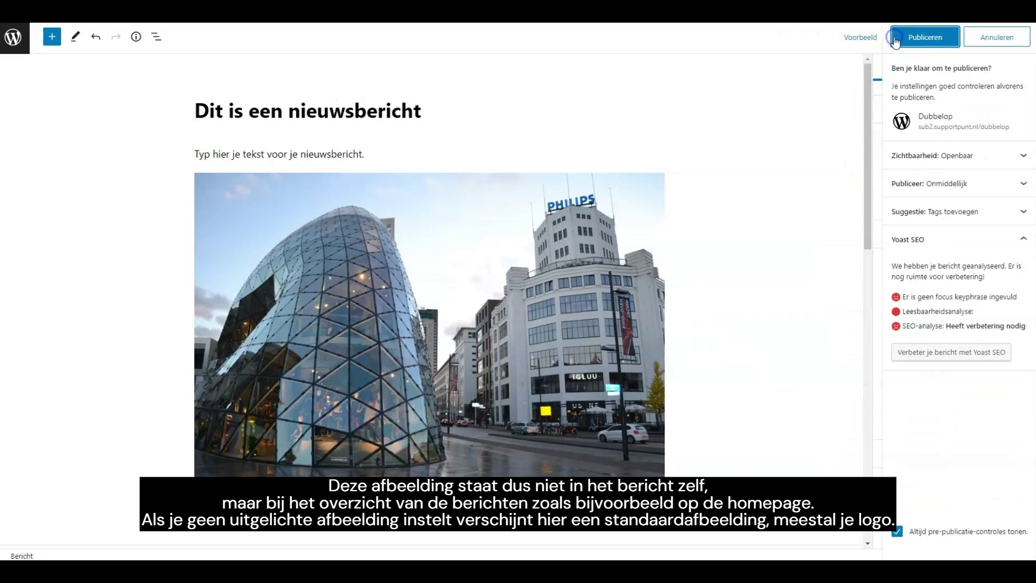
click(931, 37)
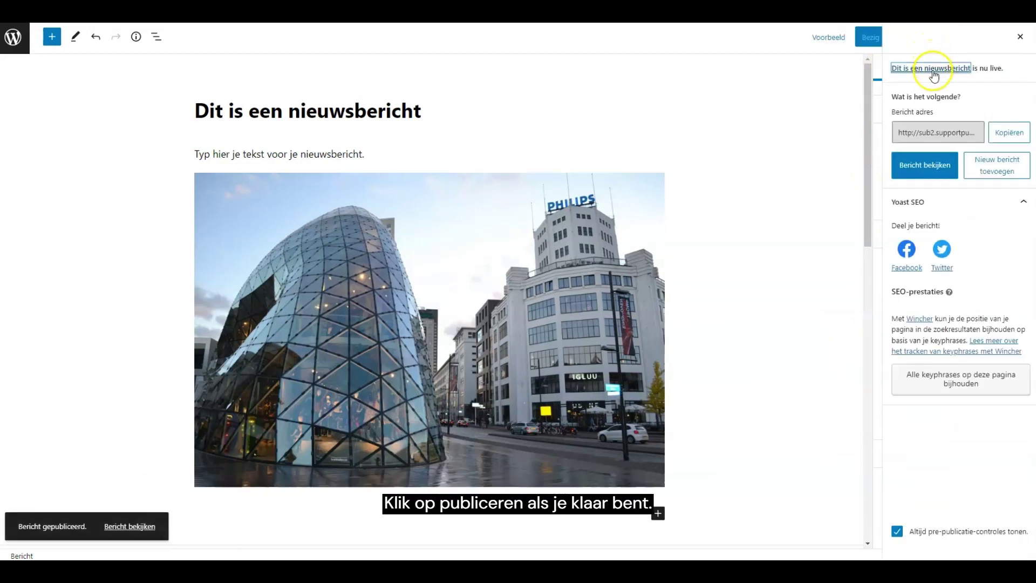
click(926, 170)
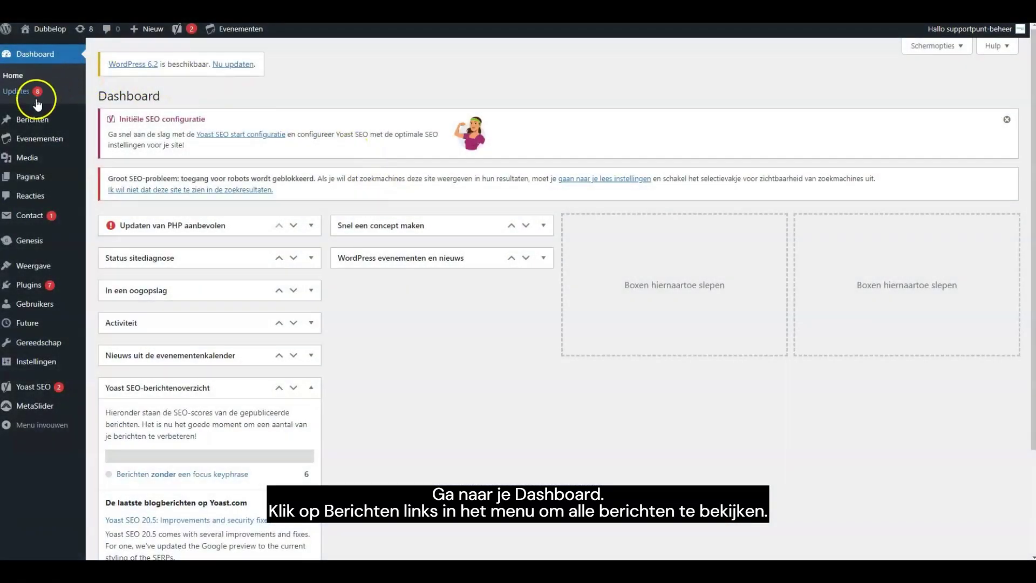
Step: Return to the list of all posts and look at the row actions available for the individual posts
click(33, 119)
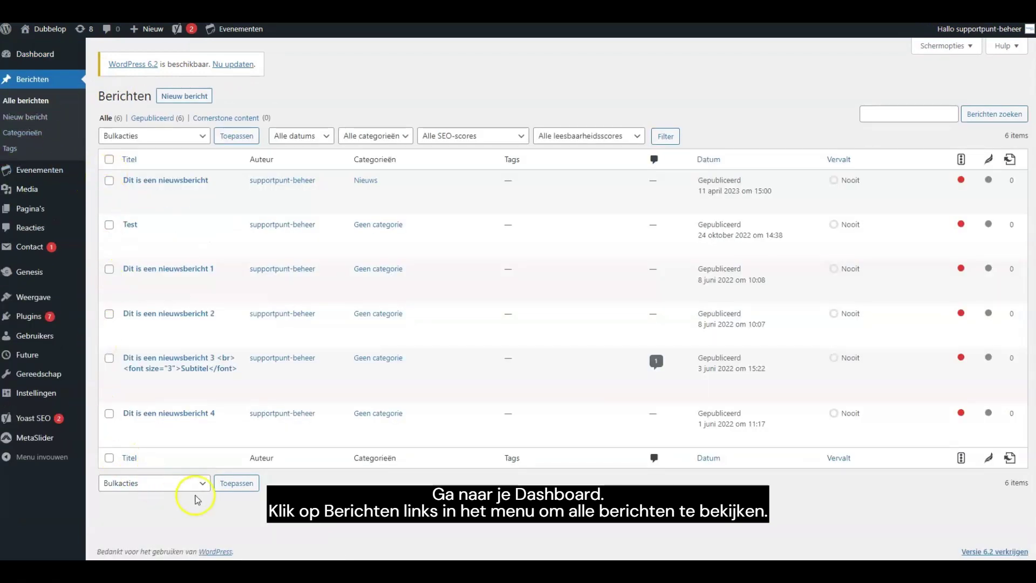
mouse_move(185, 372)
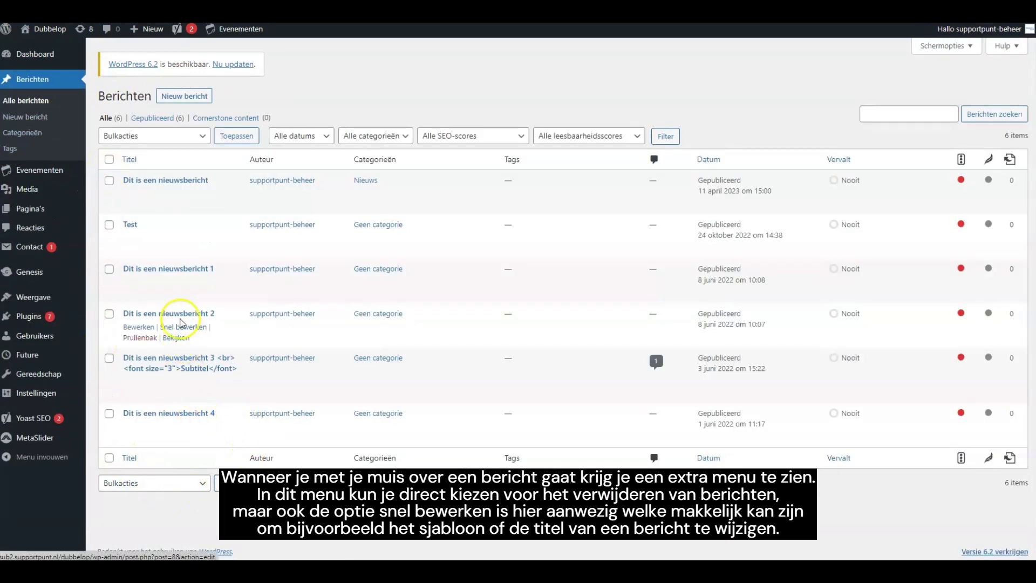
mouse_move(159, 227)
mouse_move(148, 203)
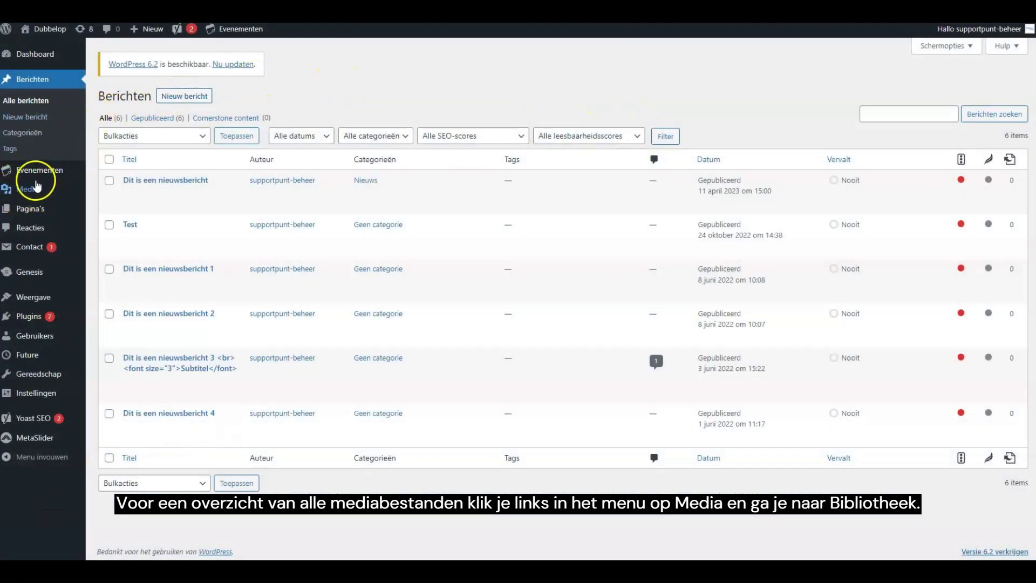
Step: Go to the media library and open Lighthouse.jpg for image editing
click(24, 195)
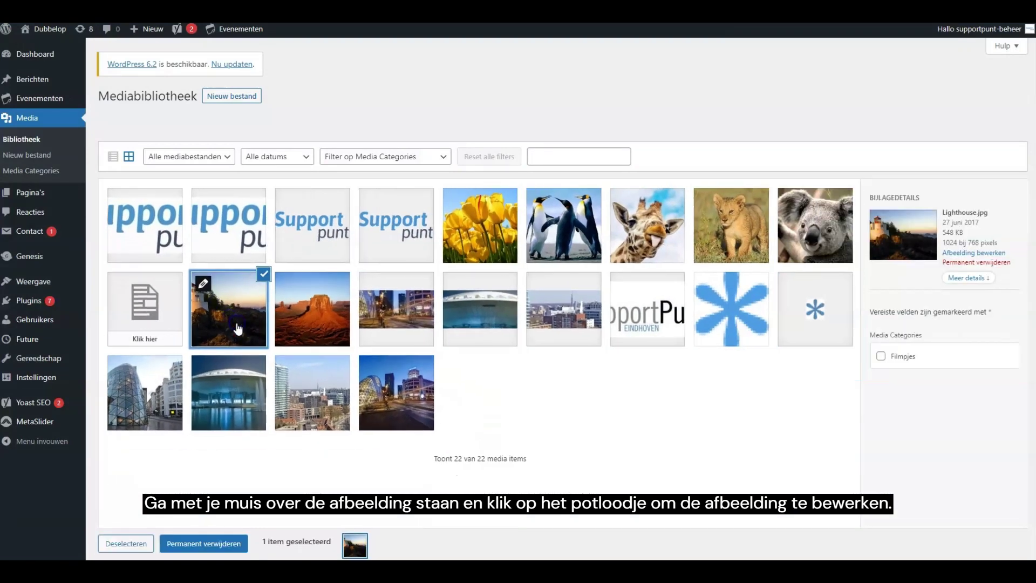
click(202, 283)
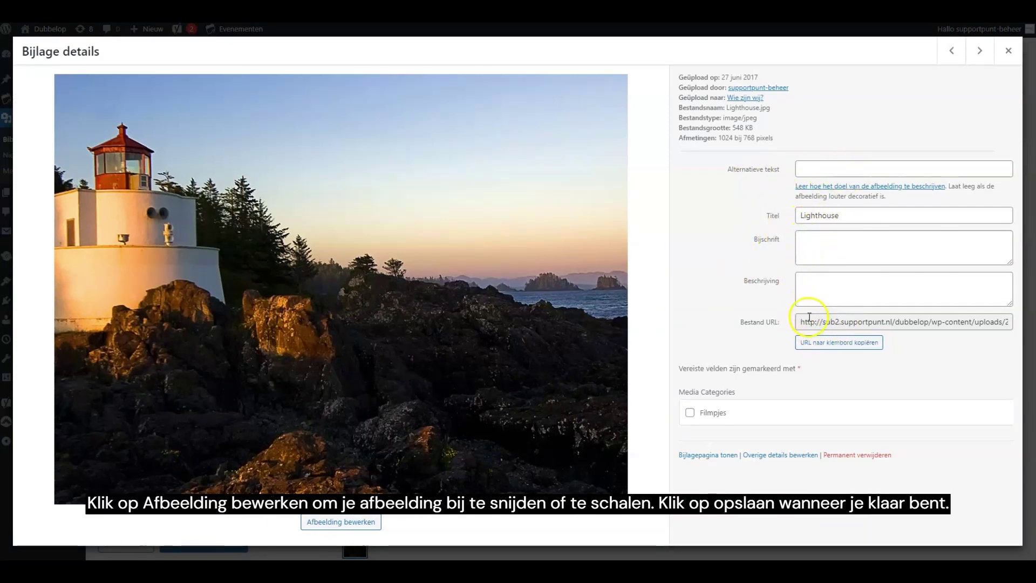
click(331, 528)
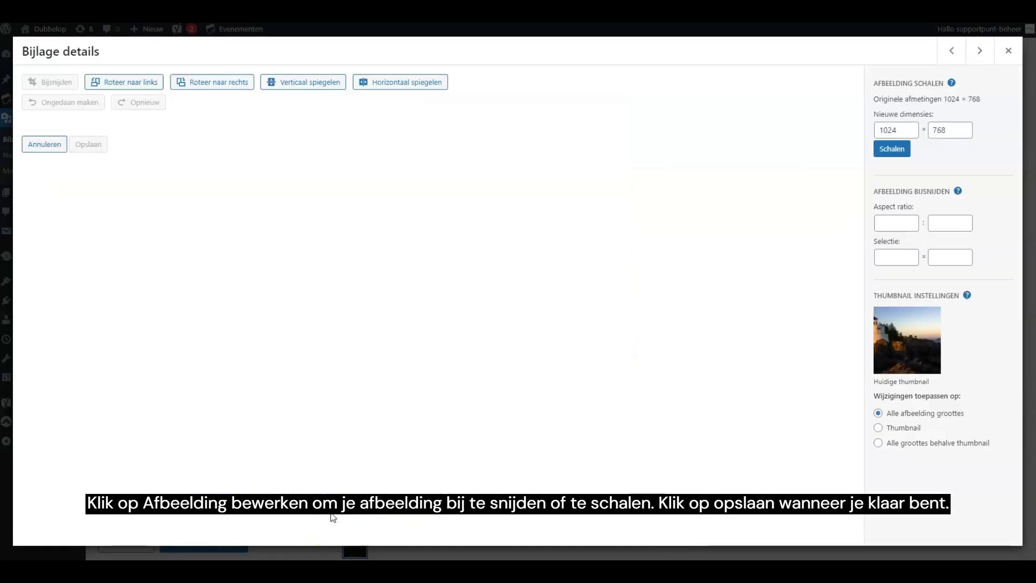
Step: Try to crop the Lighthouse image to a selection of 348 × 463 pixels around the lighthouse
click(60, 83)
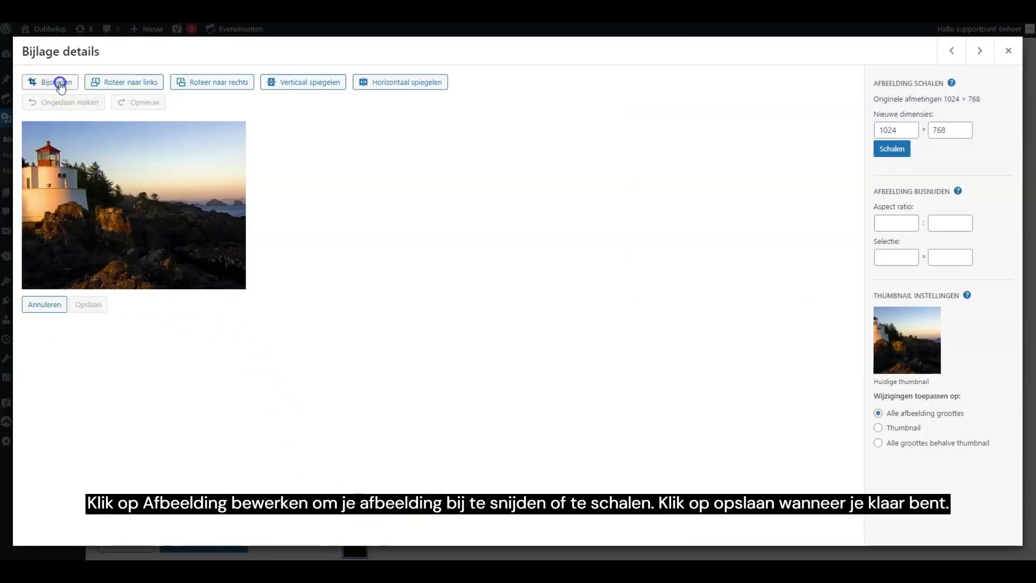
drag(242, 290, 98, 222)
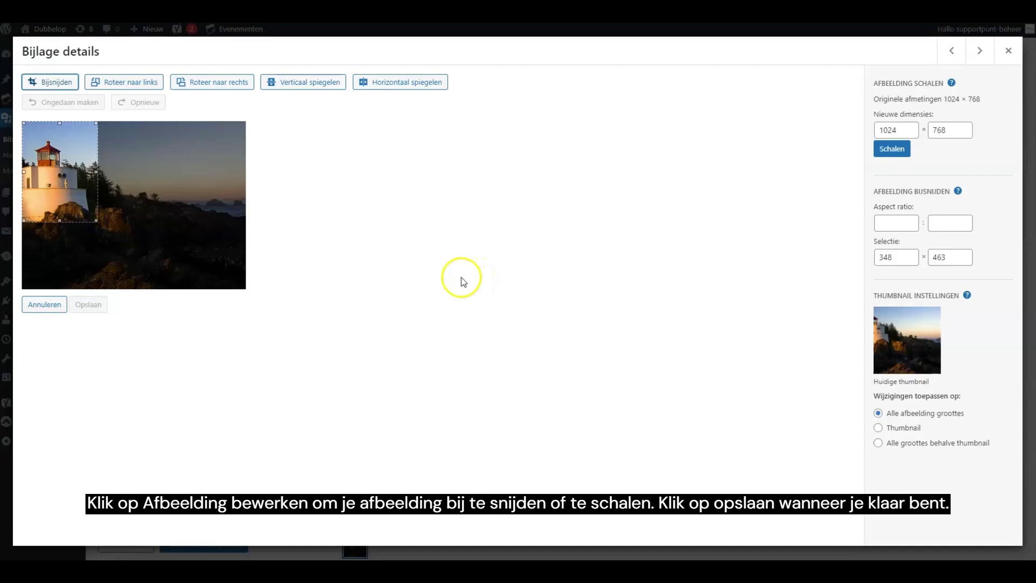
click(54, 81)
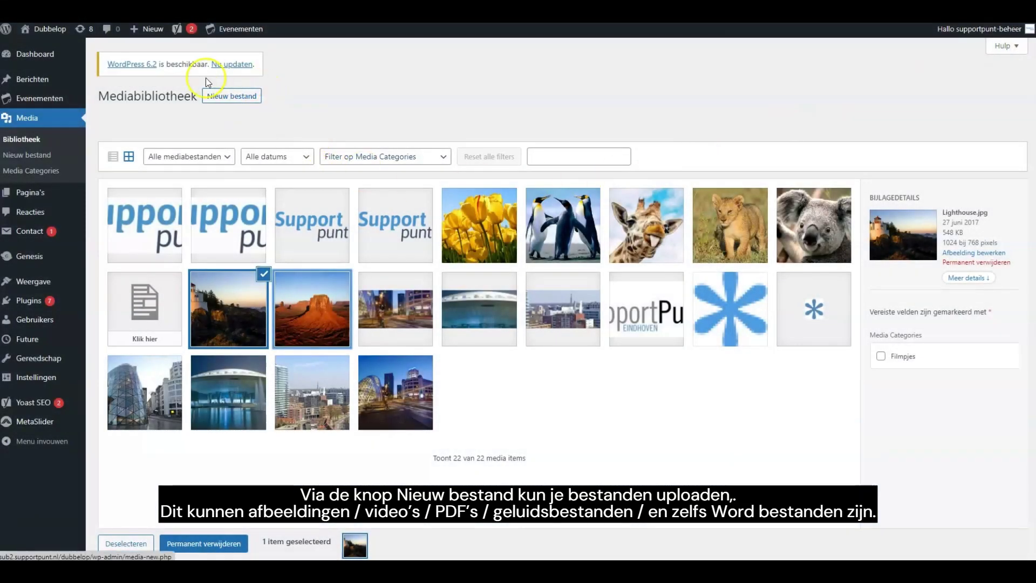
Step: Start uploading a new file to the media library and cancel the file selection
click(226, 99)
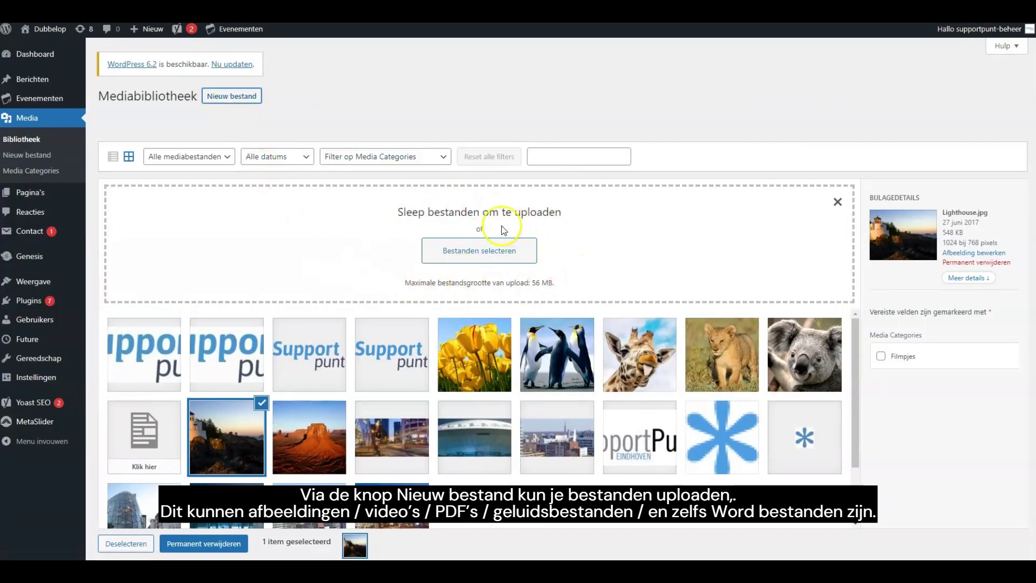
click(475, 250)
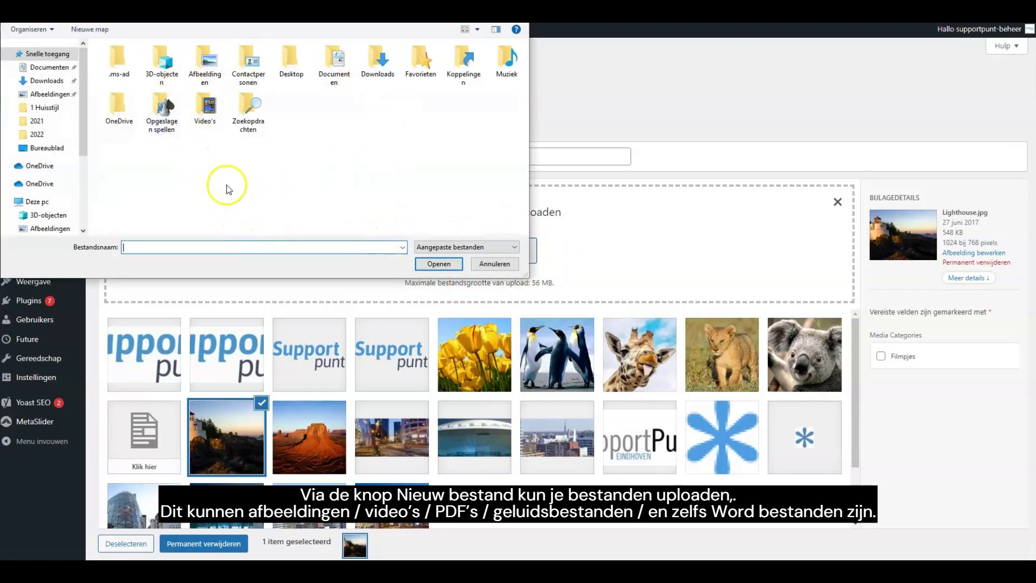
click(503, 266)
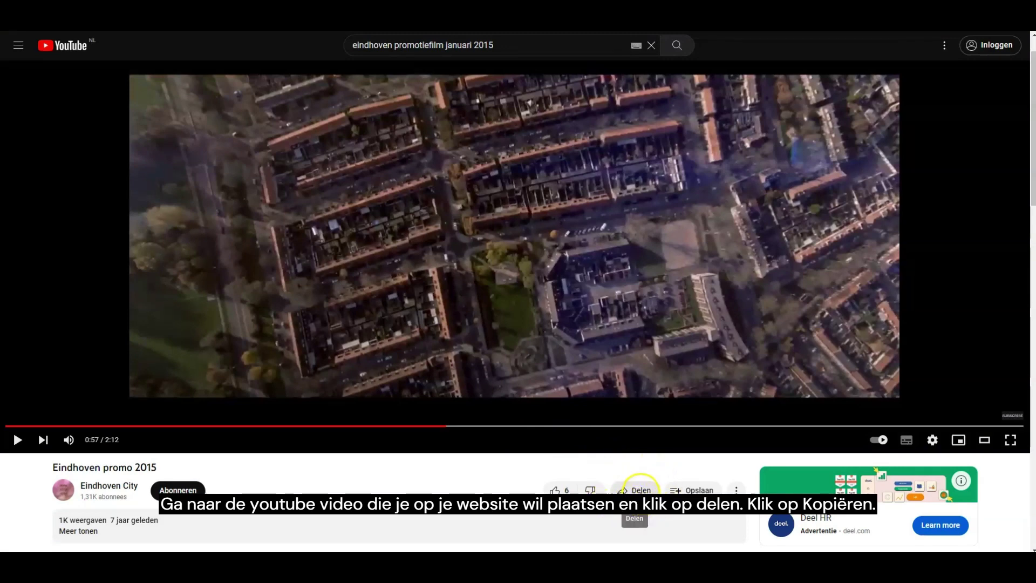
Step: Copy the share link of YouTube's "Eindhoven promo 2015" video and paste it into a new paragraph block below the penguin image in WordPress
click(640, 487)
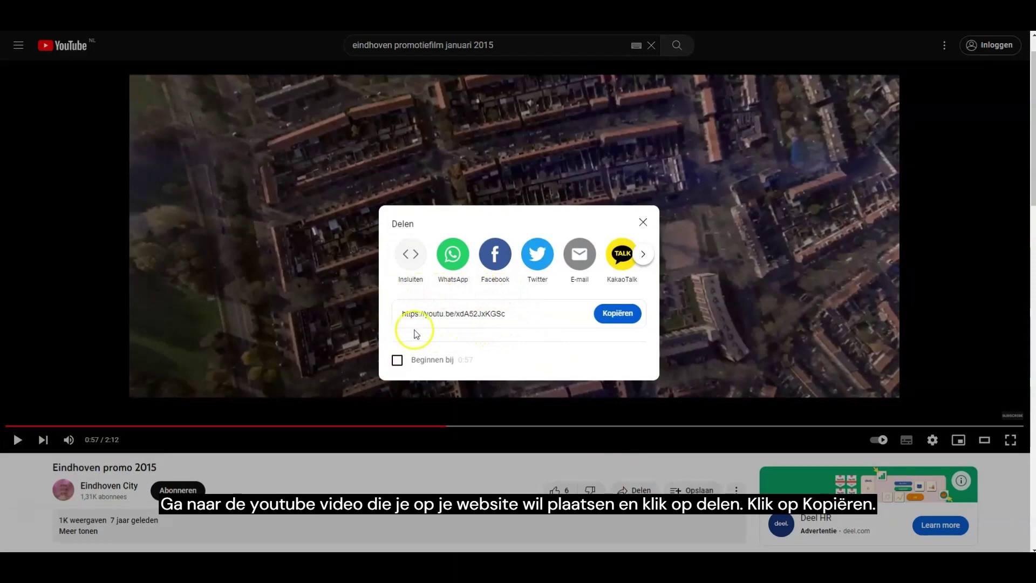
click(616, 319)
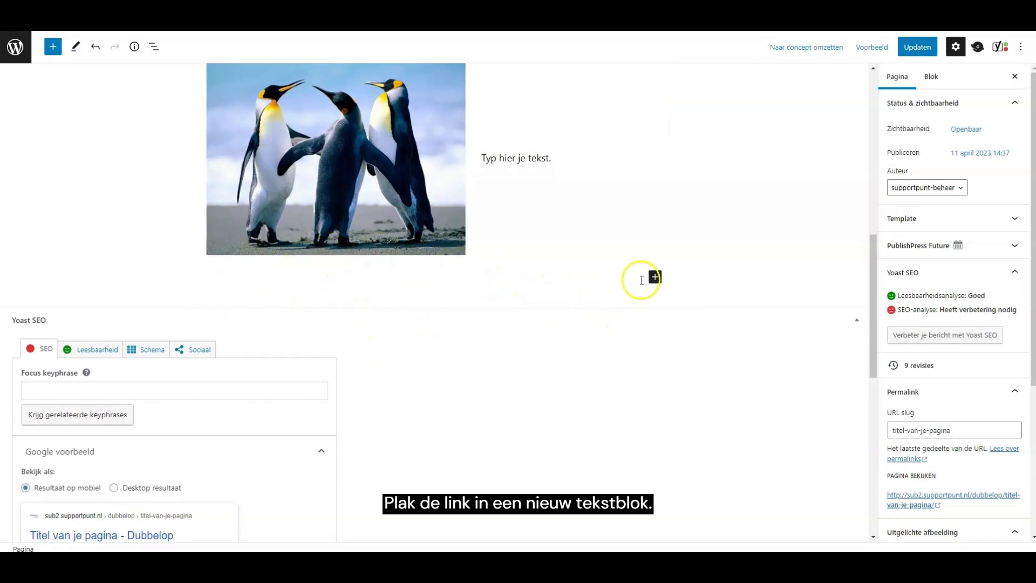
click(654, 279)
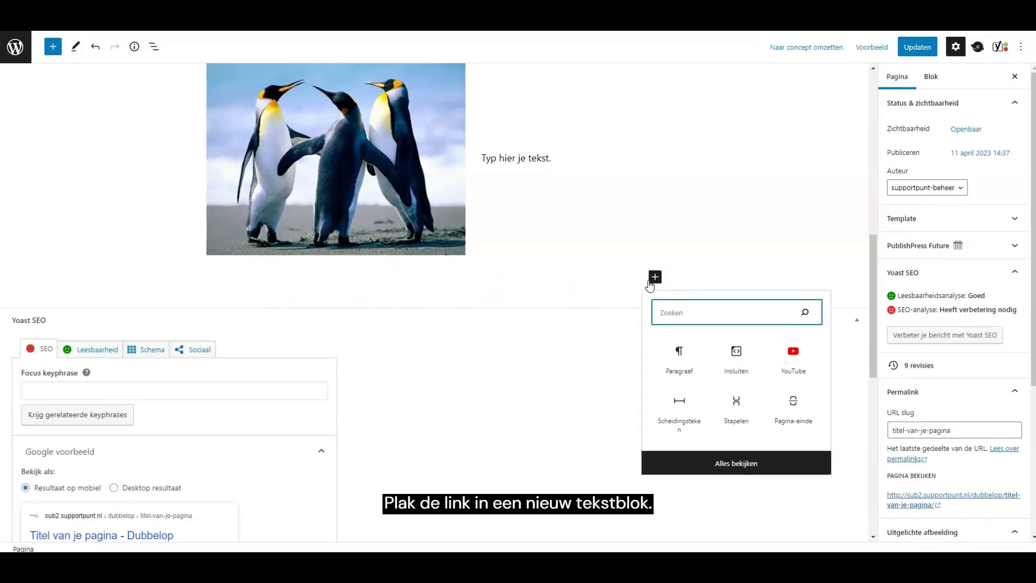
click(681, 365)
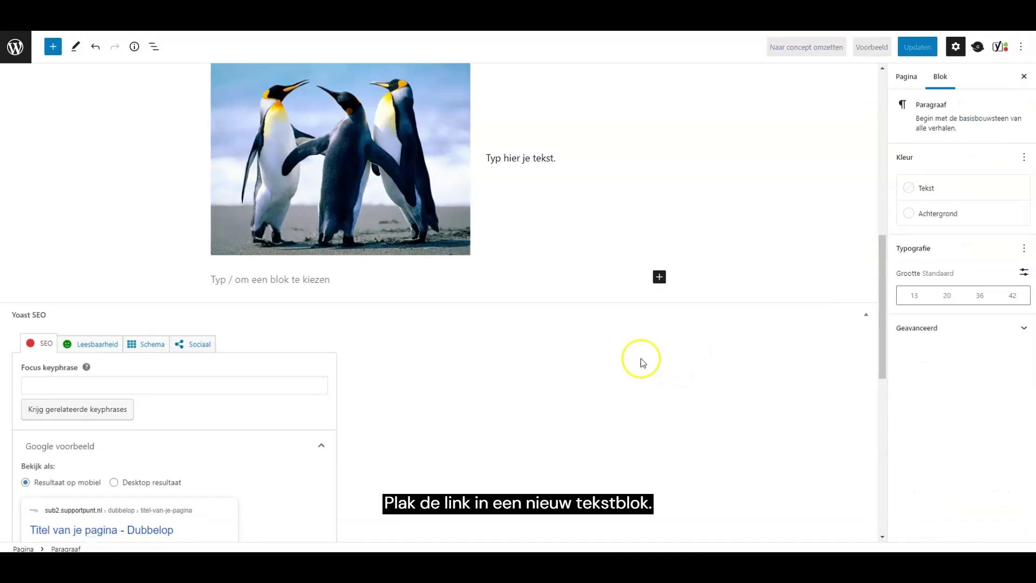
right_click(291, 282)
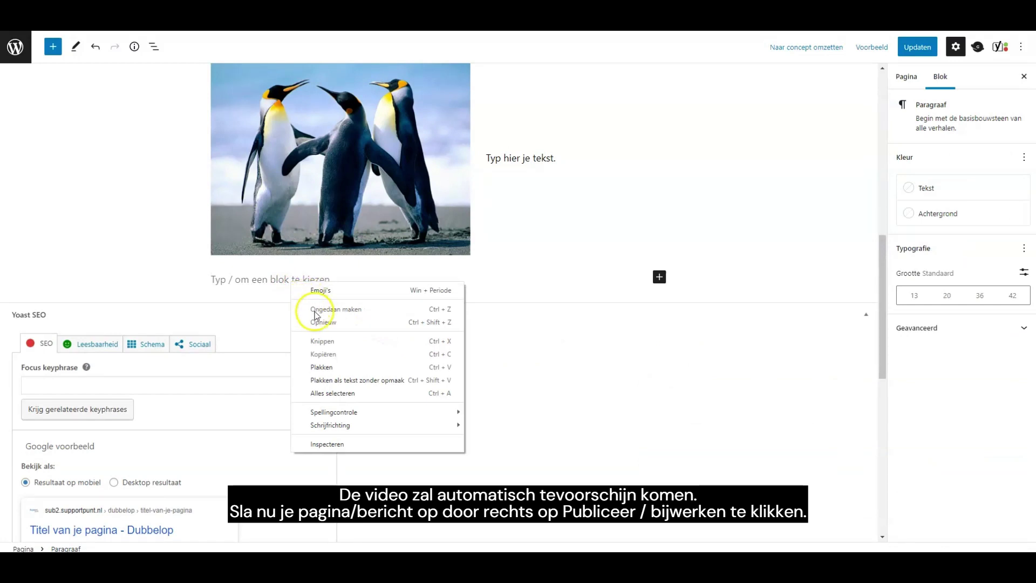
click(329, 368)
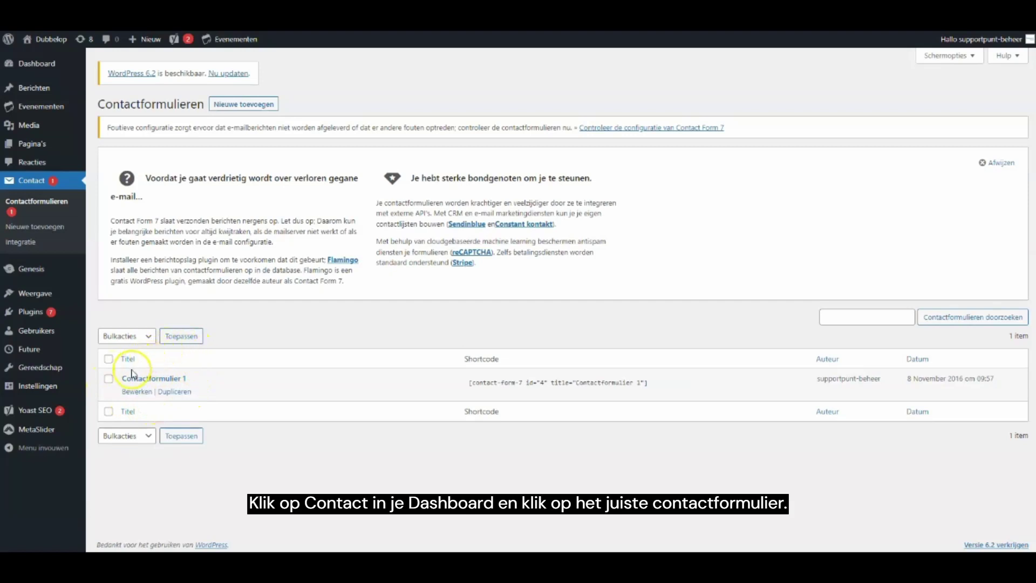
Step: Open Contactformulier 1 for editing, go to the recipient address in its mail settings, and save the form
click(135, 396)
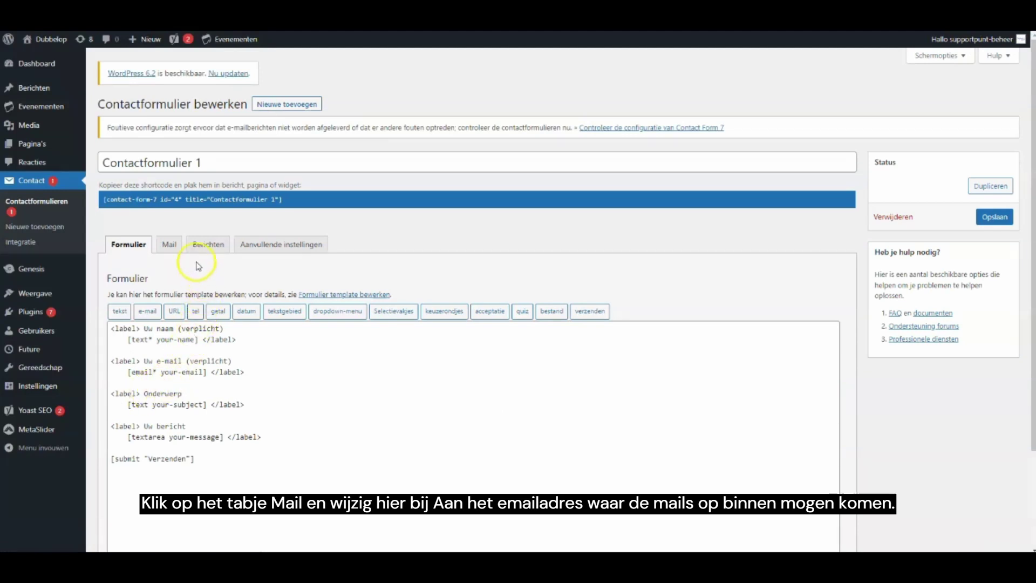
click(168, 243)
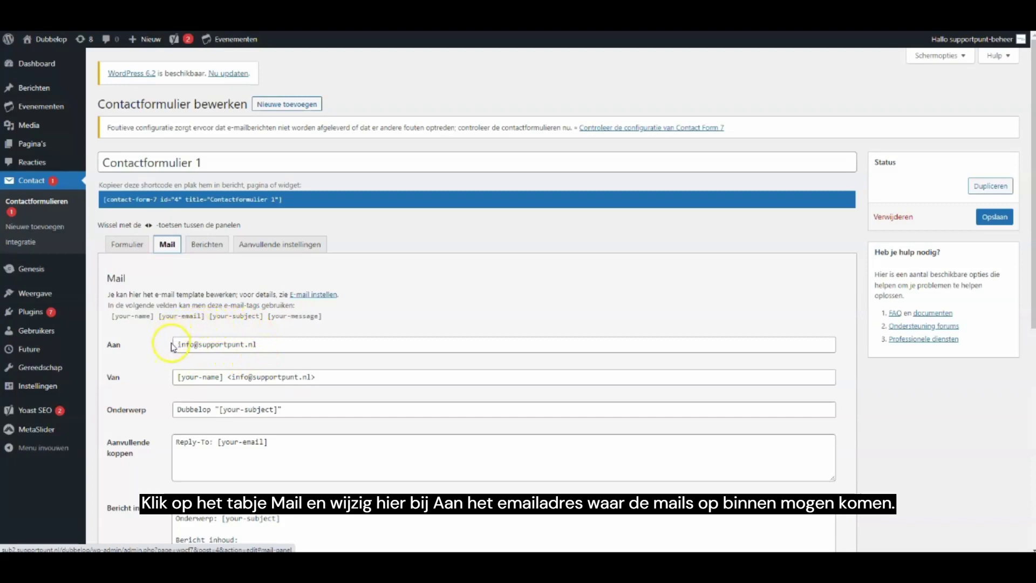
click(264, 346)
click(225, 351)
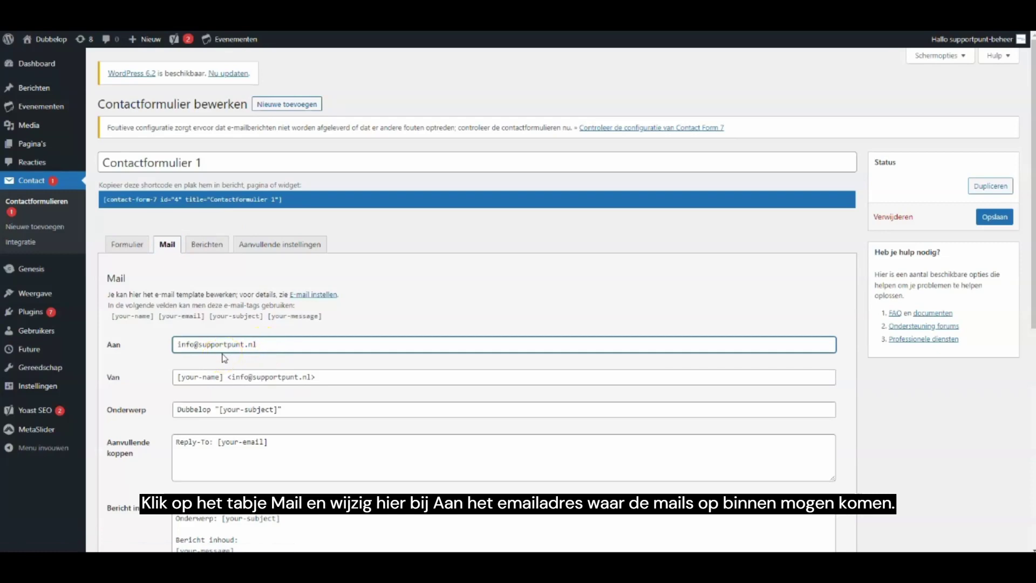
scroll(224, 358, down, 6)
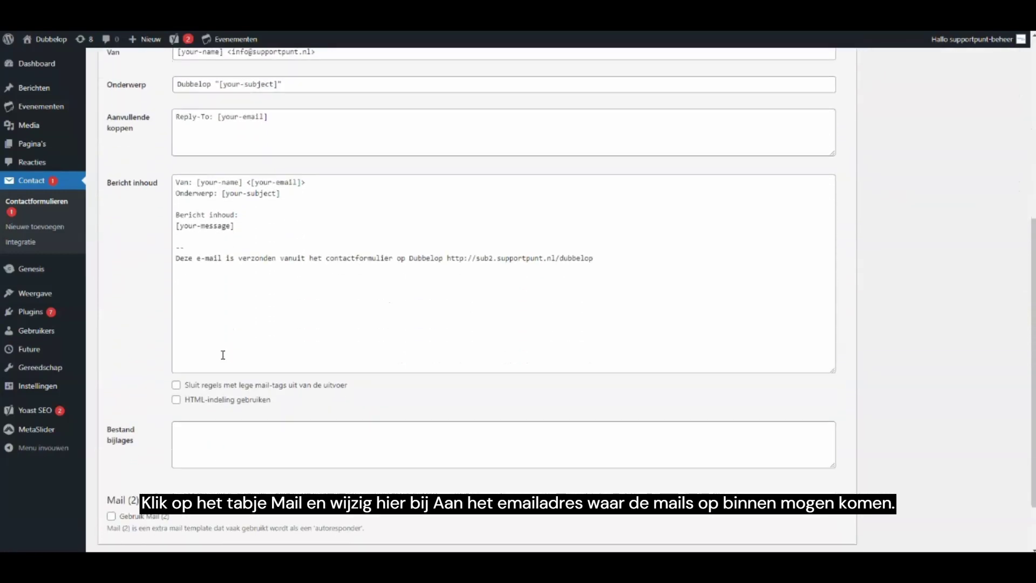
scroll(223, 355, down, 2)
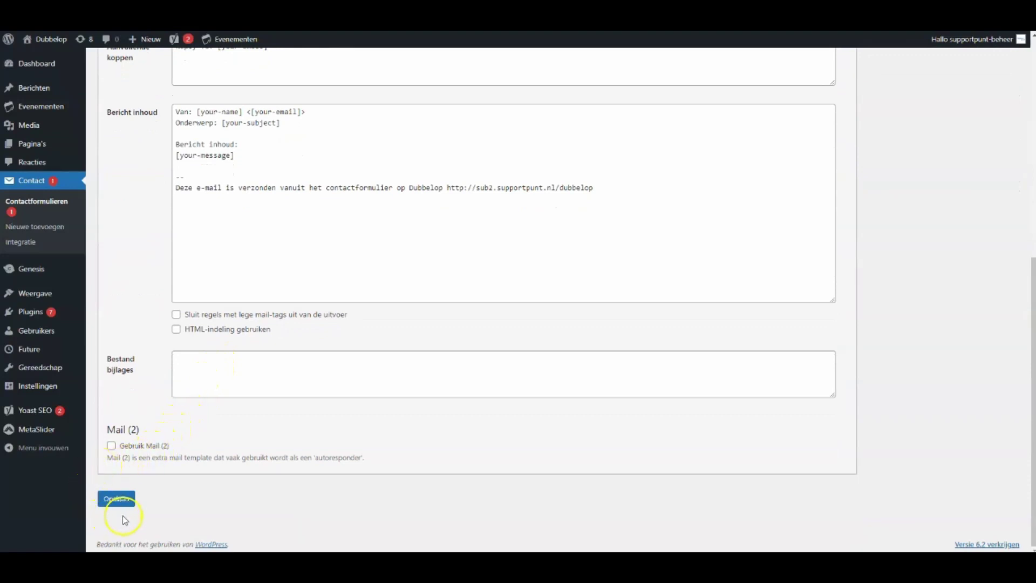
click(116, 499)
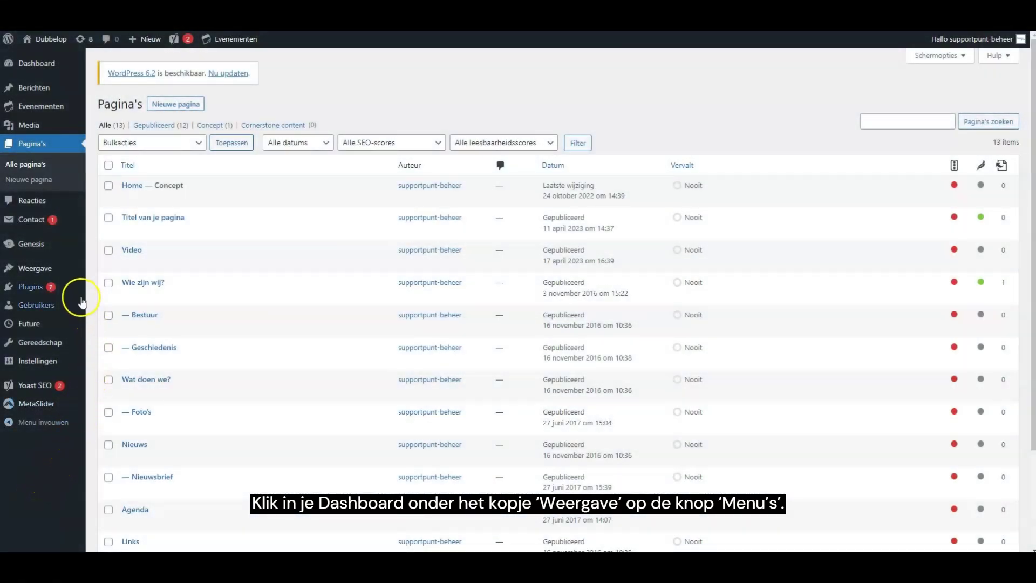
Step: Open the site's menu editor and add the Video page to the Primary Navigation menu
mouse_move(53, 266)
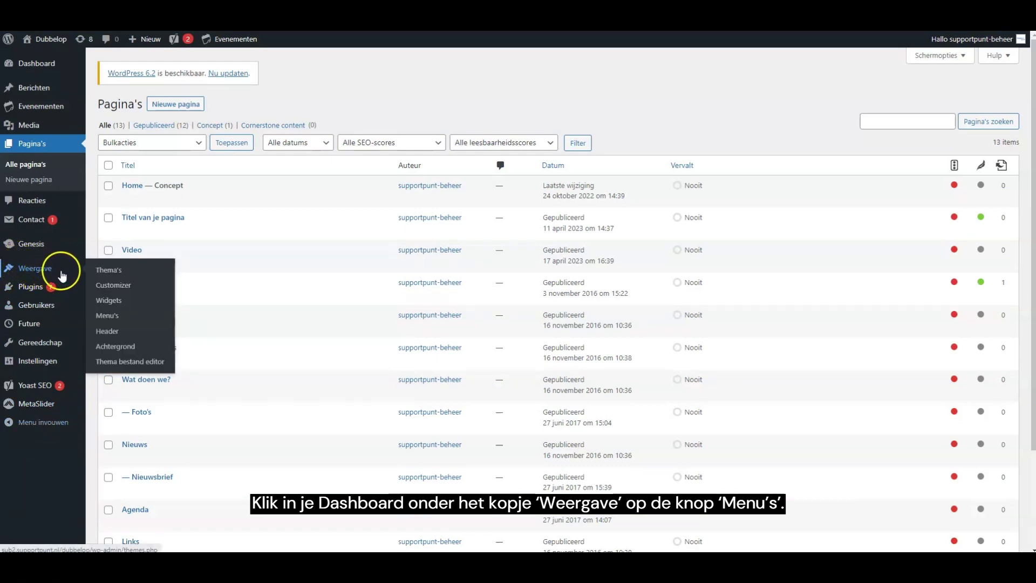
click(115, 318)
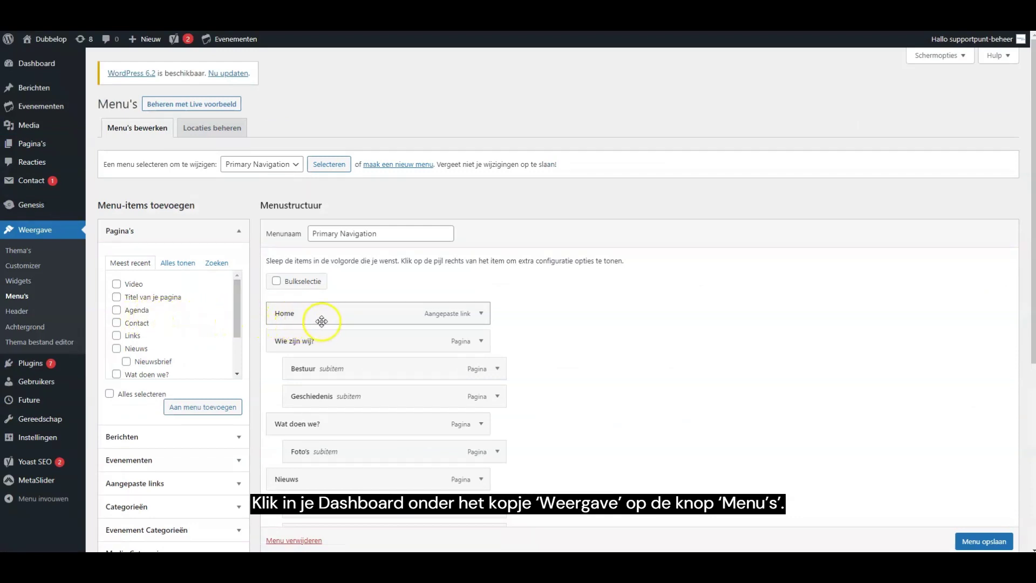
scroll(520, 337, down, 1)
scroll(520, 338, down, 3)
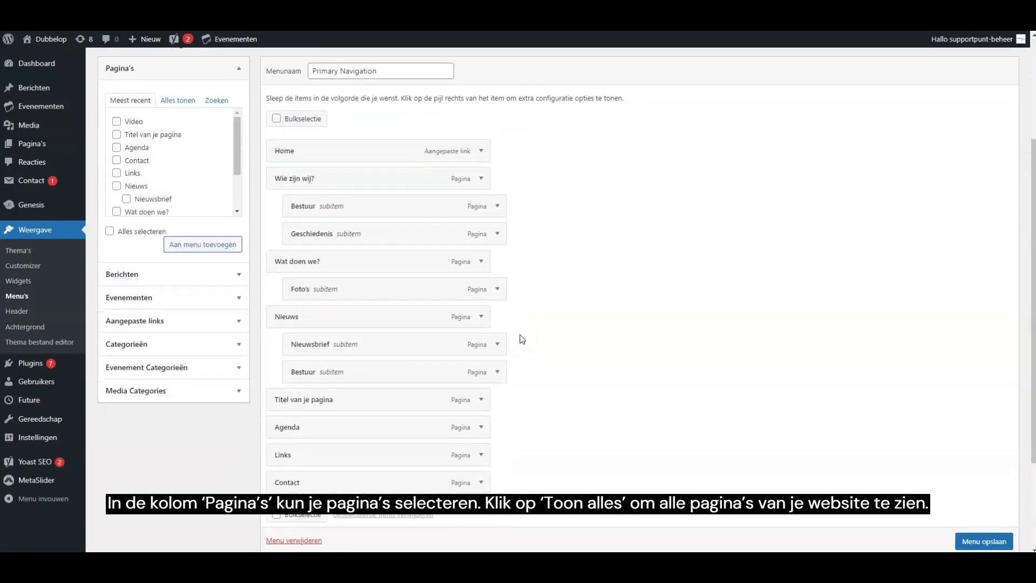
scroll(522, 338, up, 1)
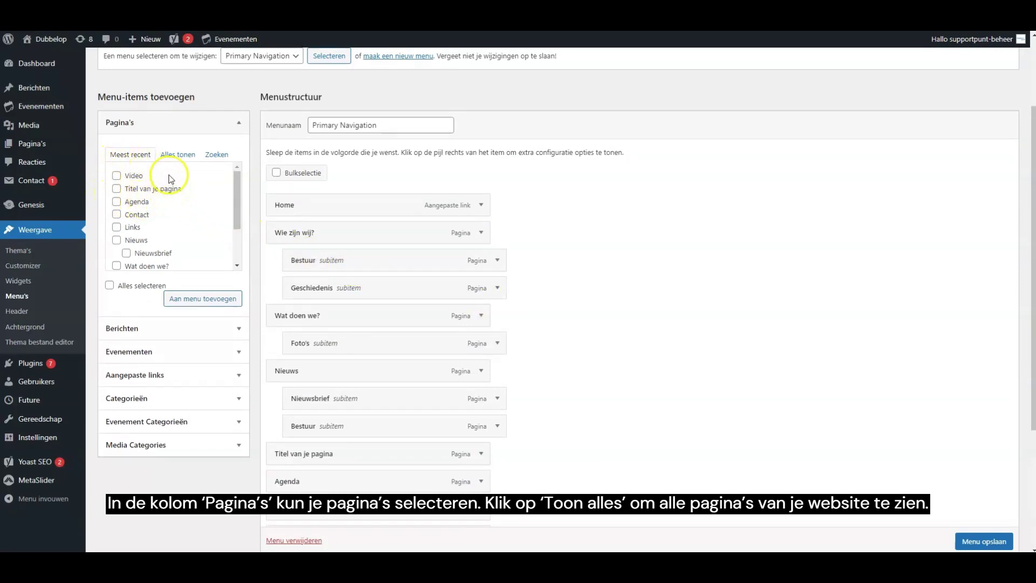
click(117, 176)
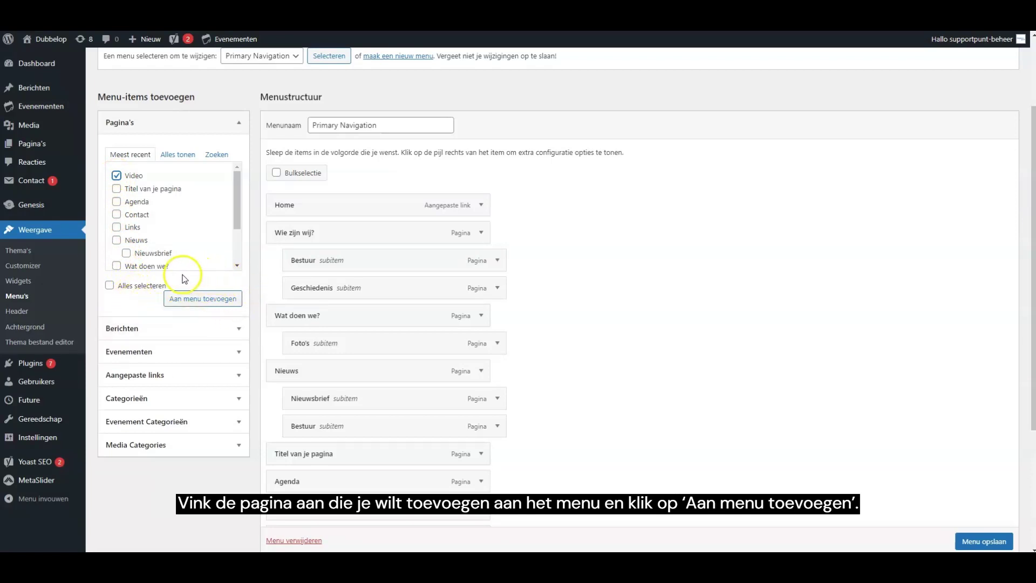
click(204, 301)
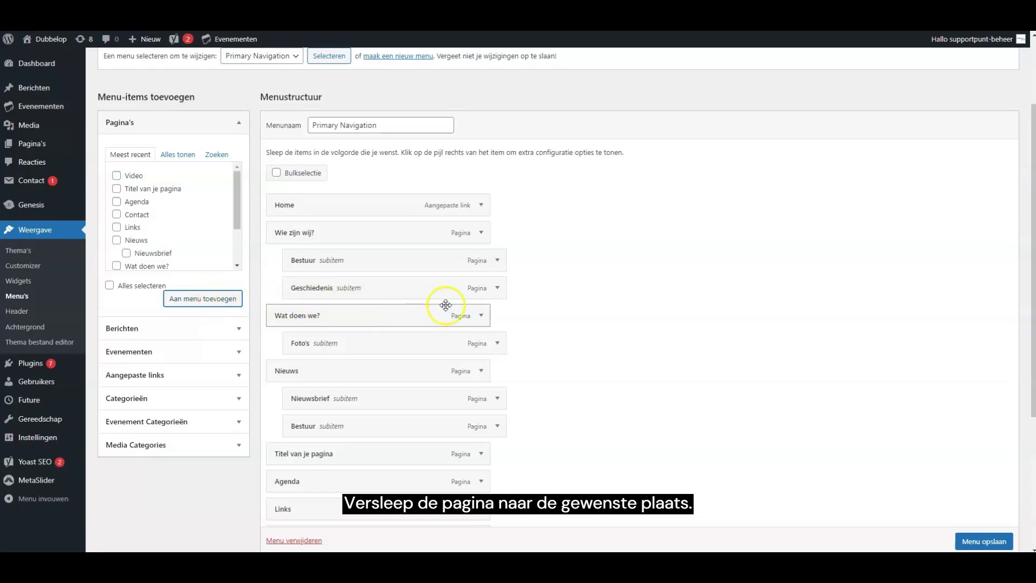
Step: Move the Video item under "Titel van je pagina" as a subitem and save the menu
click(539, 311)
scroll(537, 309, down, 2)
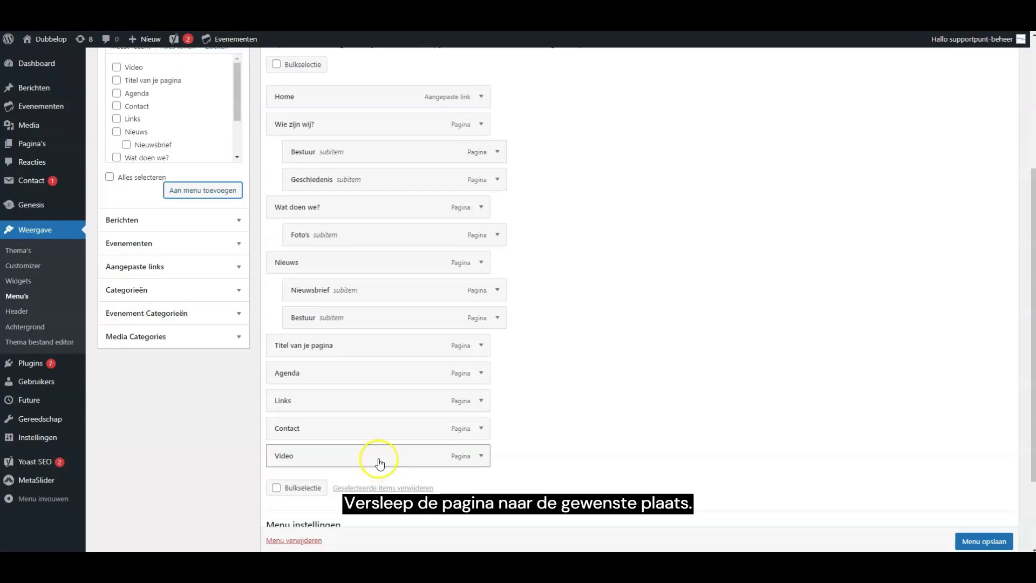
drag(379, 462, 395, 376)
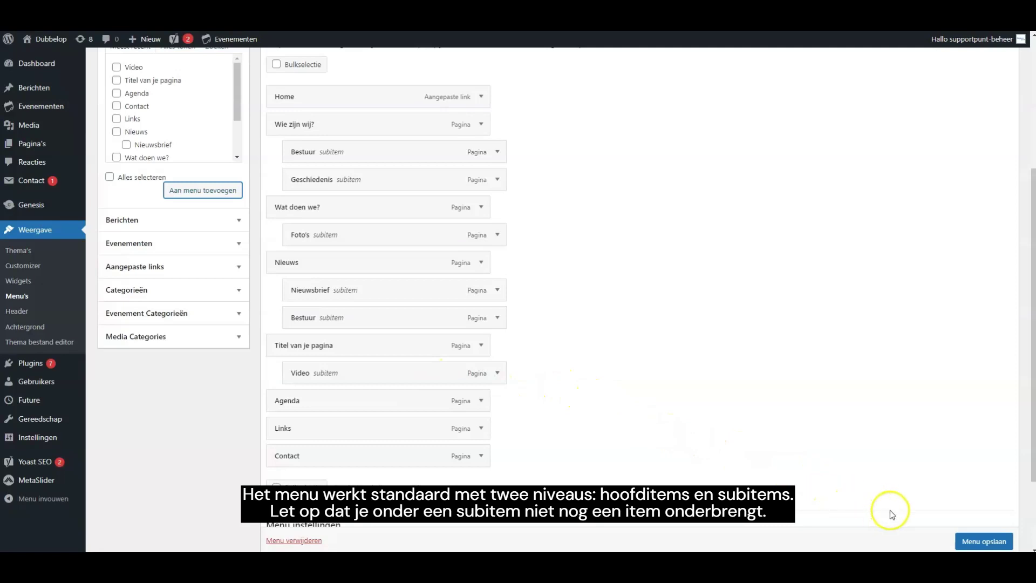
scroll(931, 503, down, 1)
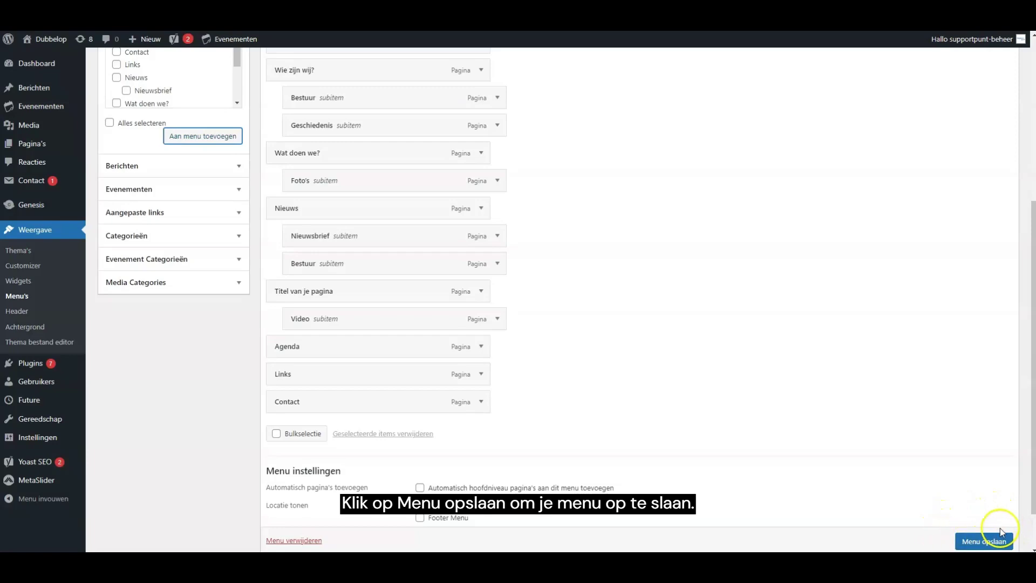
click(969, 541)
scroll(967, 544, down, 1)
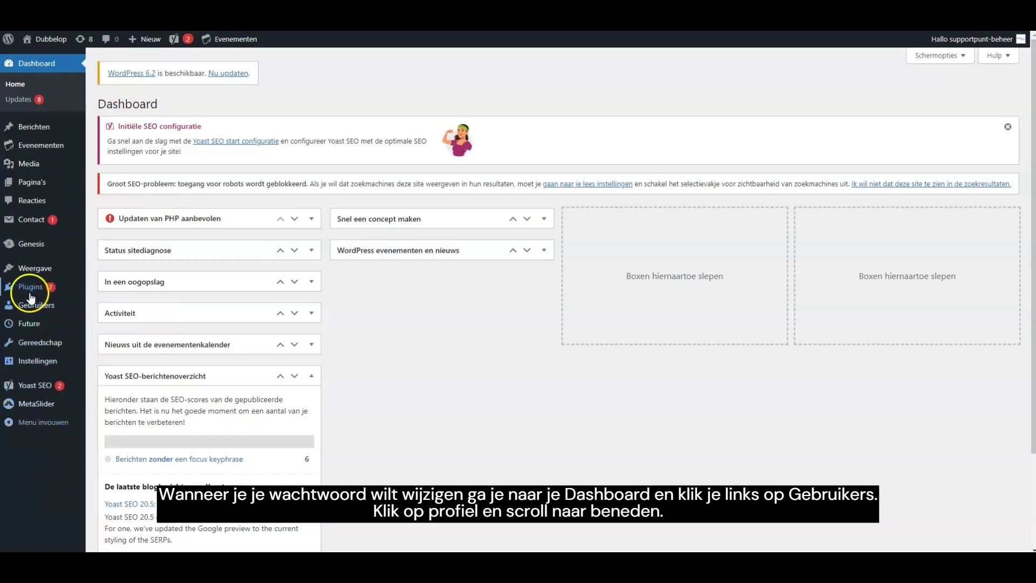
Step: Open your own user profile from the user management and go to the e-mail field in the contact information
mouse_move(19, 313)
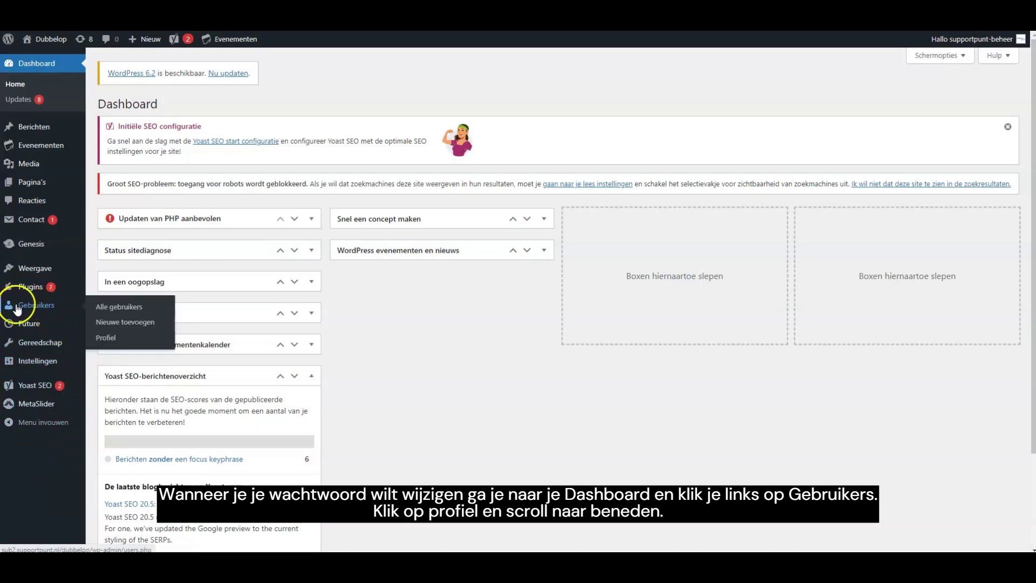
click(41, 311)
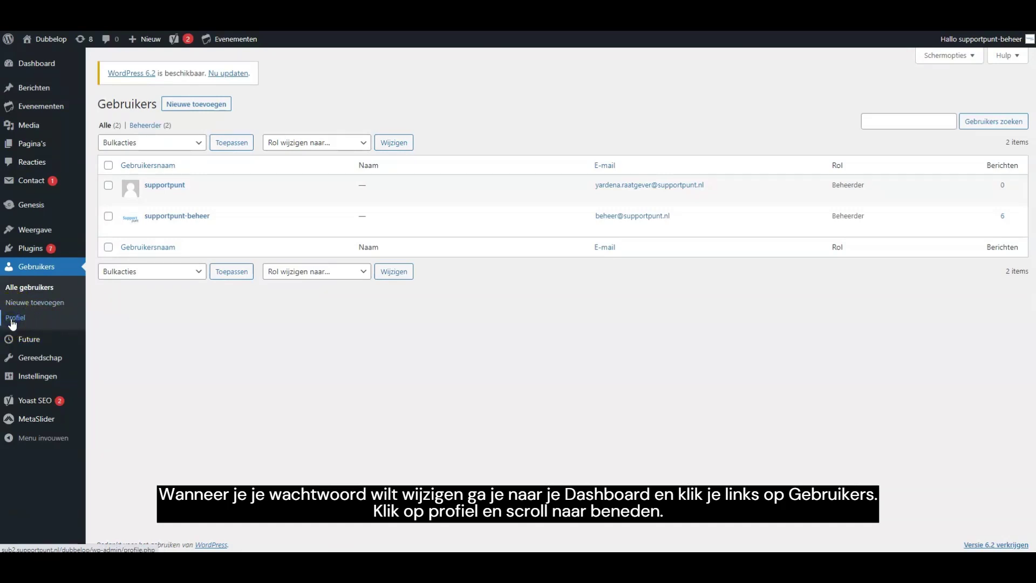
click(12, 321)
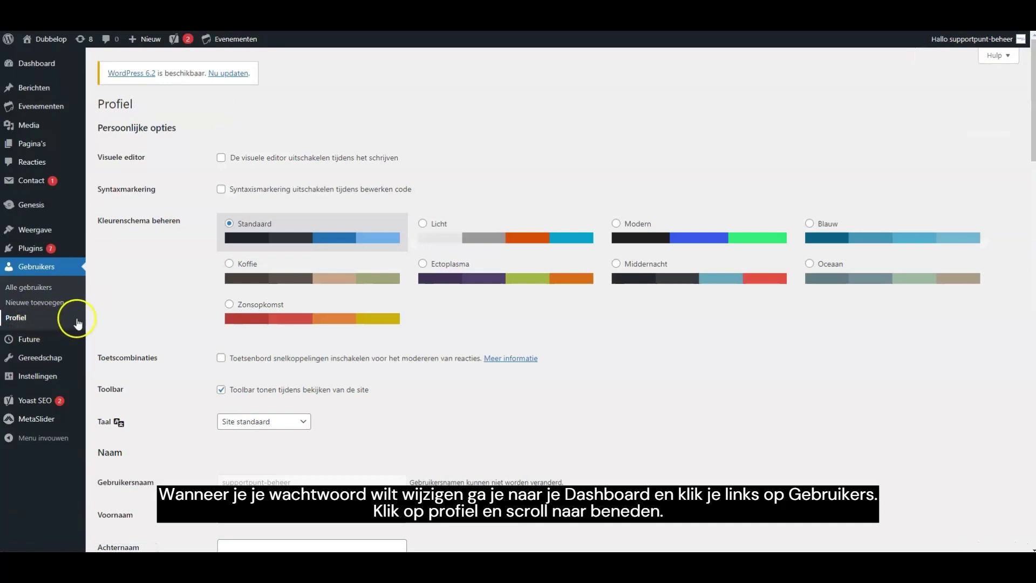
scroll(192, 365, down, 4)
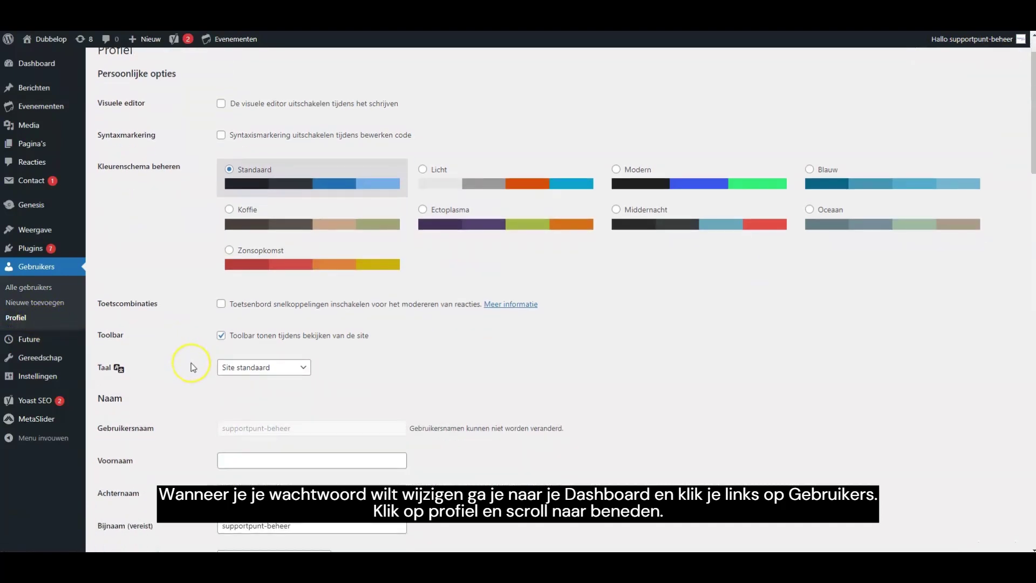
scroll(193, 367, down, 2)
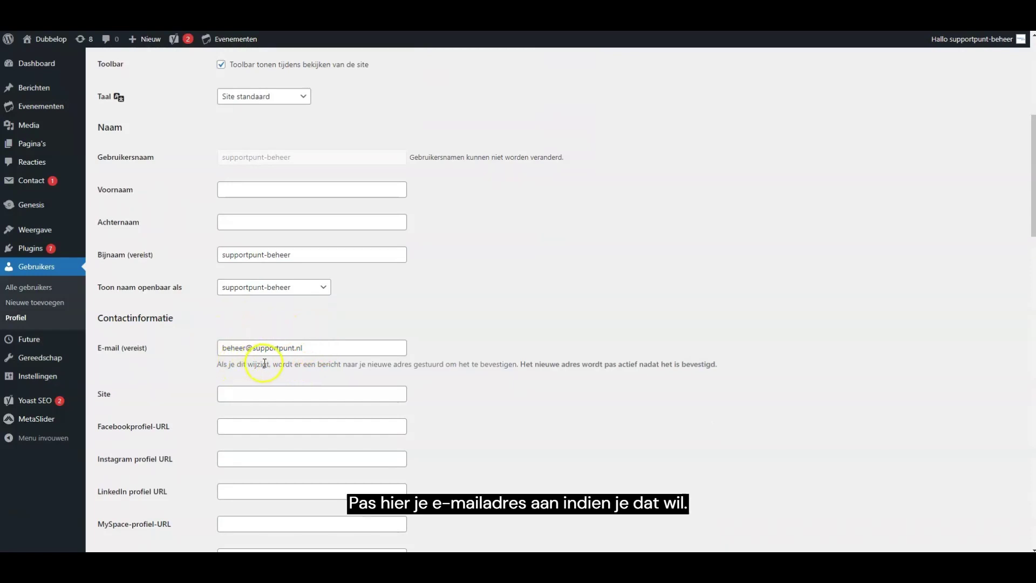
Step: Generate a new password for your own profile under Gebruikersbeheer and go to the end of the profile page for updating the profile
scroll(265, 363, down, 5)
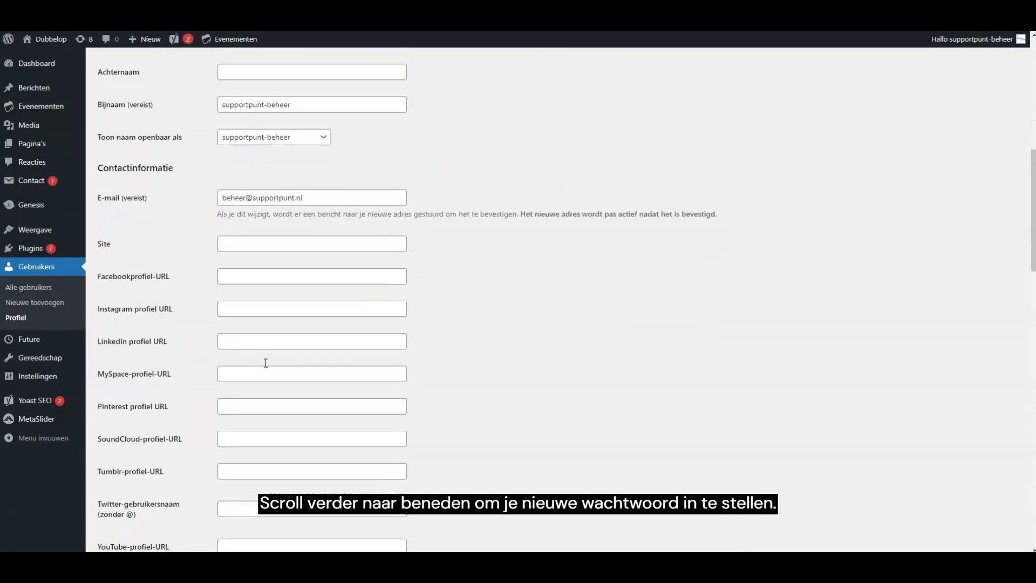
scroll(264, 363, down, 6)
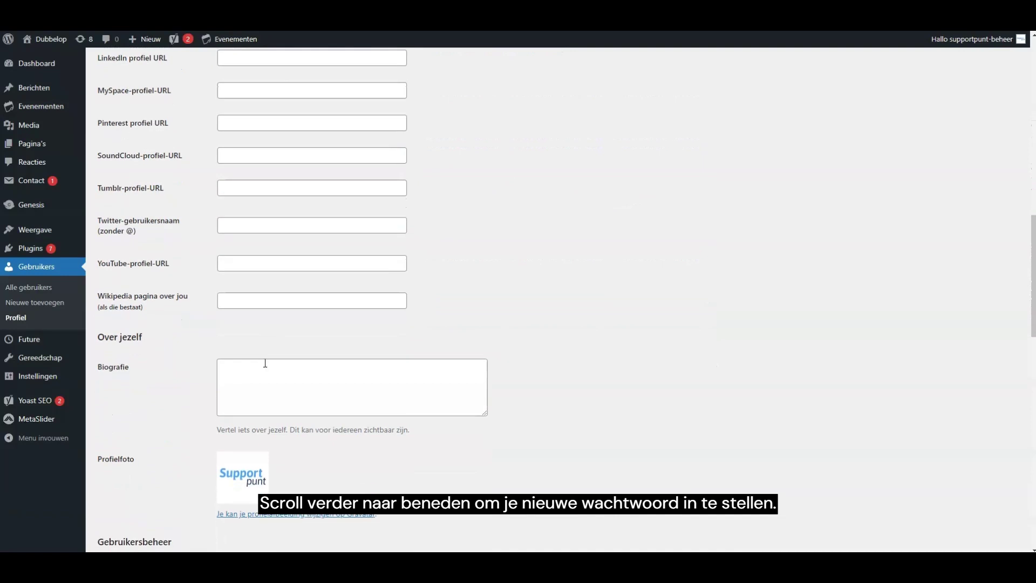
scroll(264, 362, down, 1)
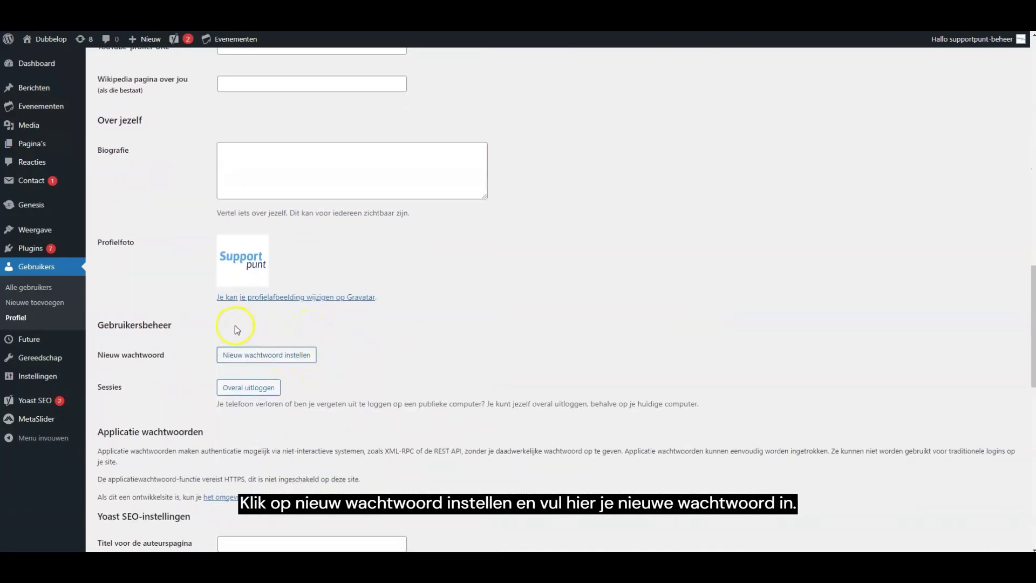
click(297, 362)
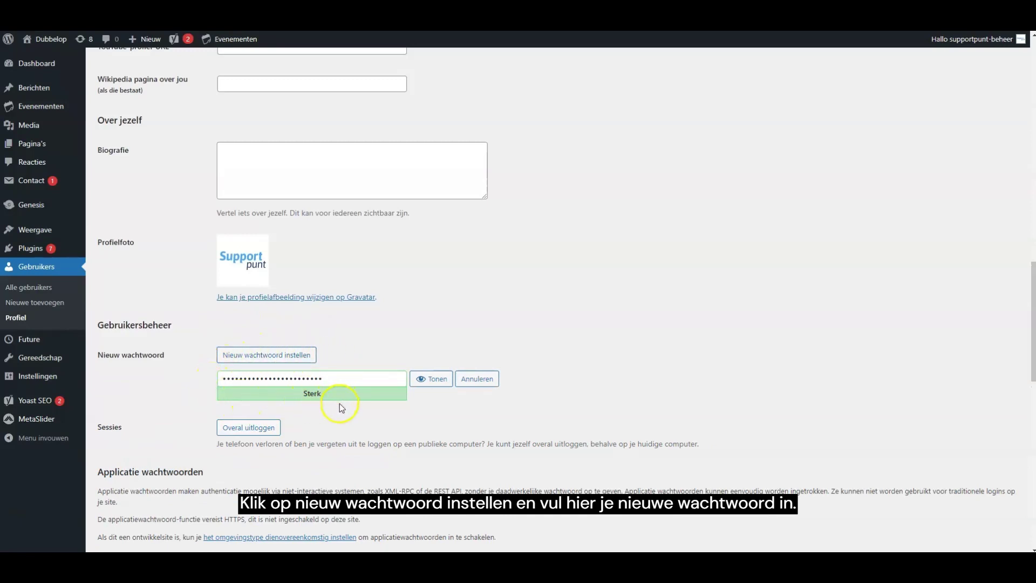
scroll(342, 407, down, 4)
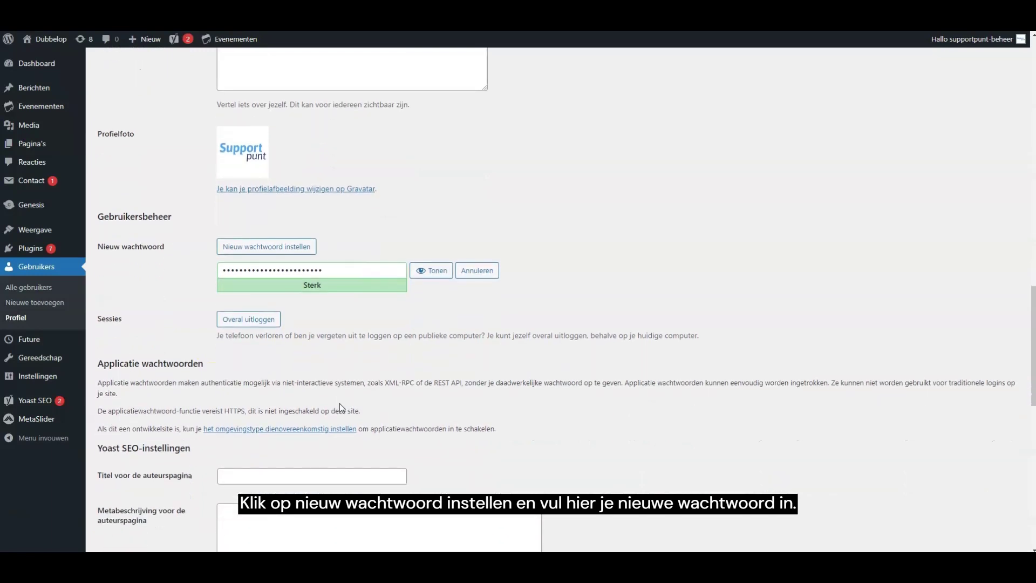
scroll(342, 408, down, 6)
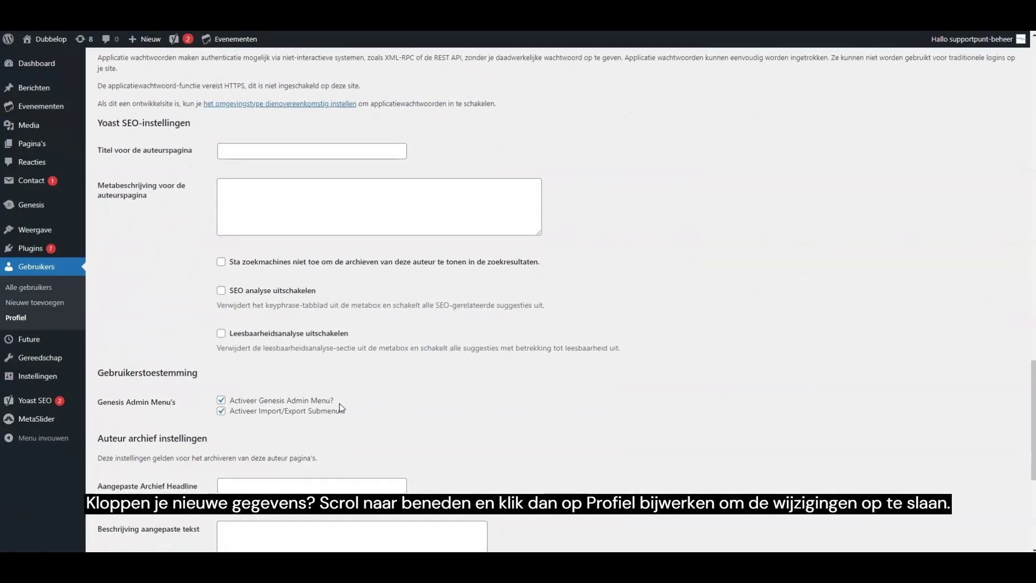
scroll(342, 408, down, 3)
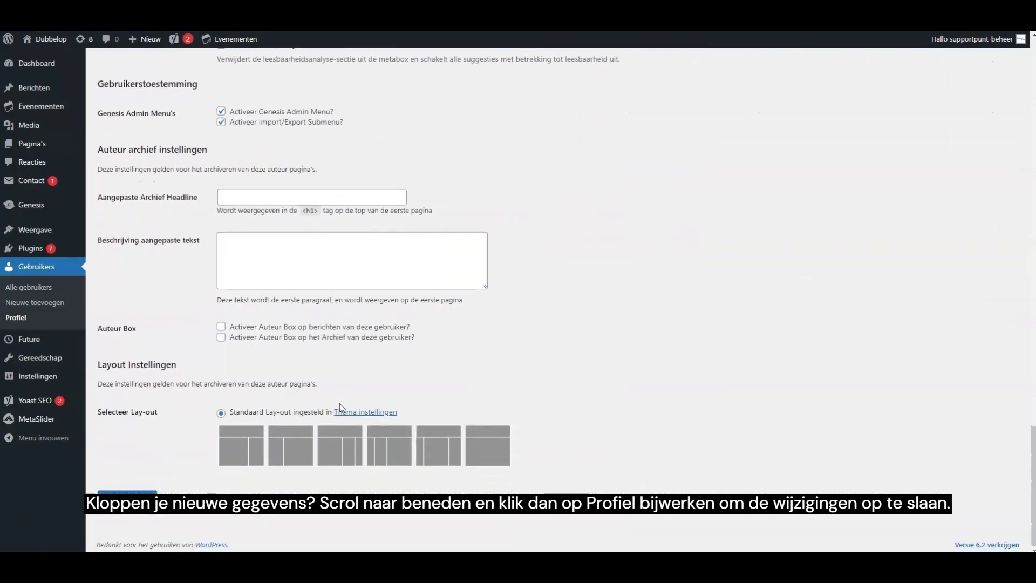
click(310, 429)
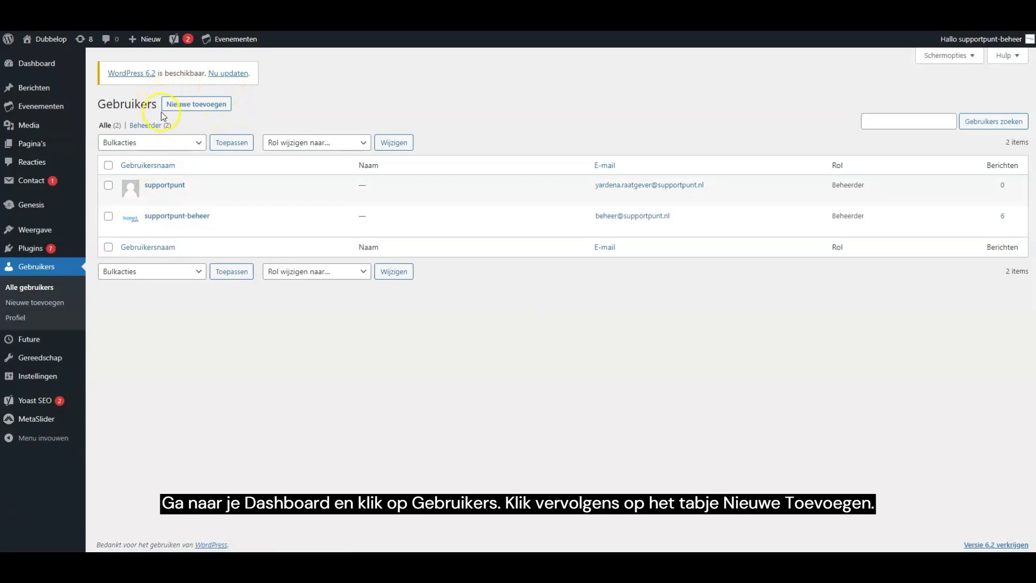
Step: Open the form for adding a new user, with the account notification e-mail enabled and Abonnee as the role
click(217, 107)
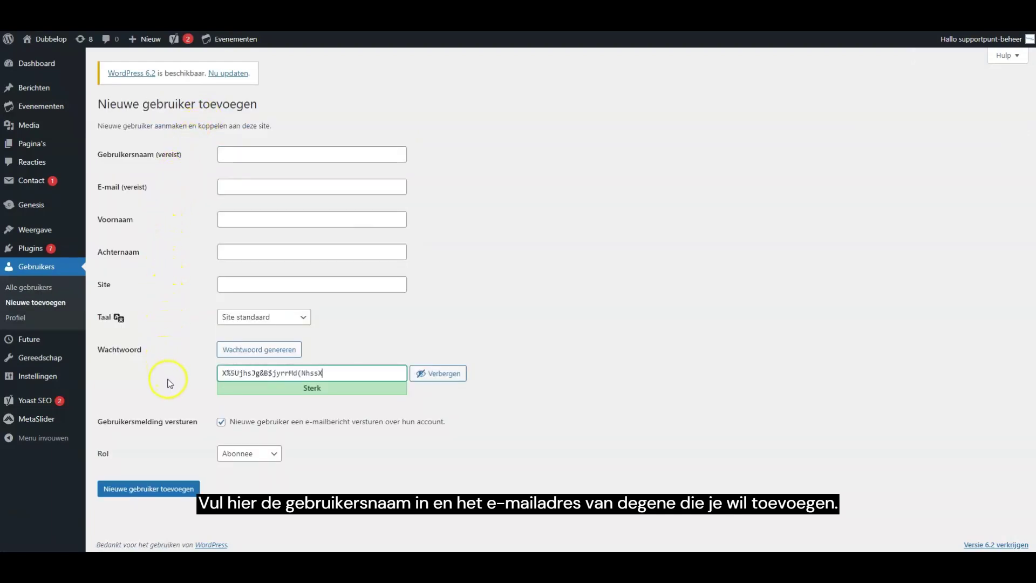
click(222, 425)
click(221, 424)
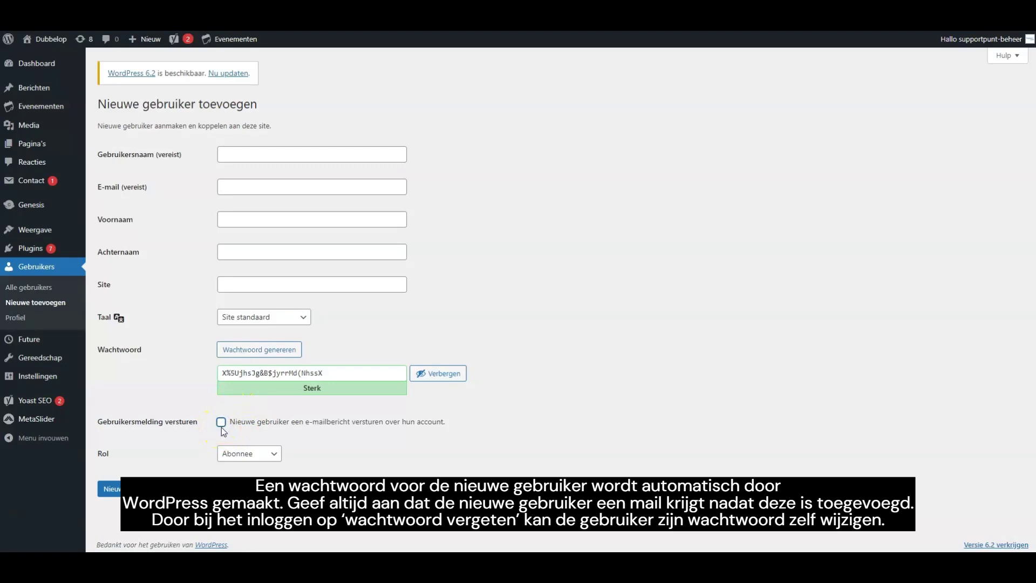
click(222, 424)
click(274, 455)
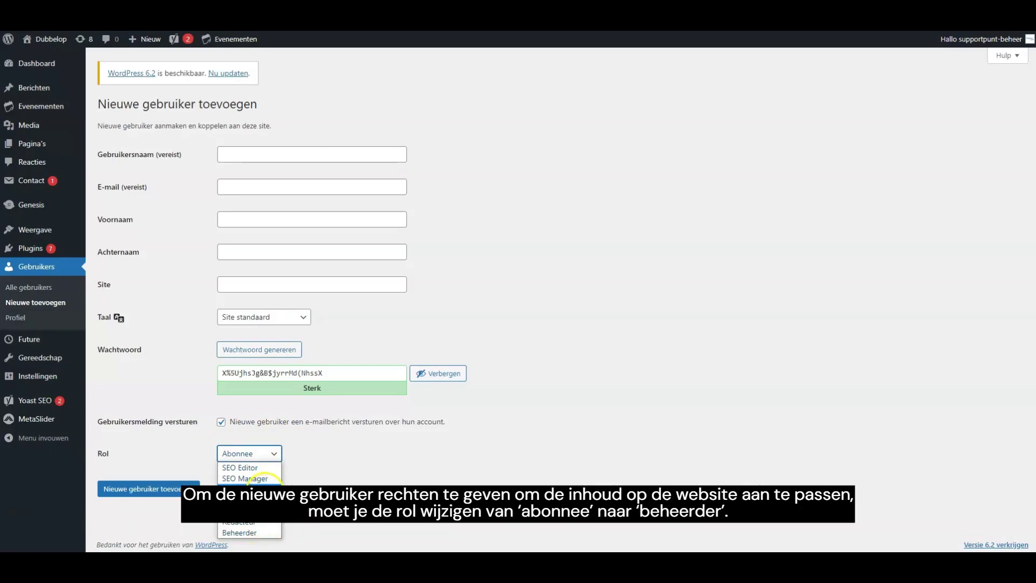
click(265, 483)
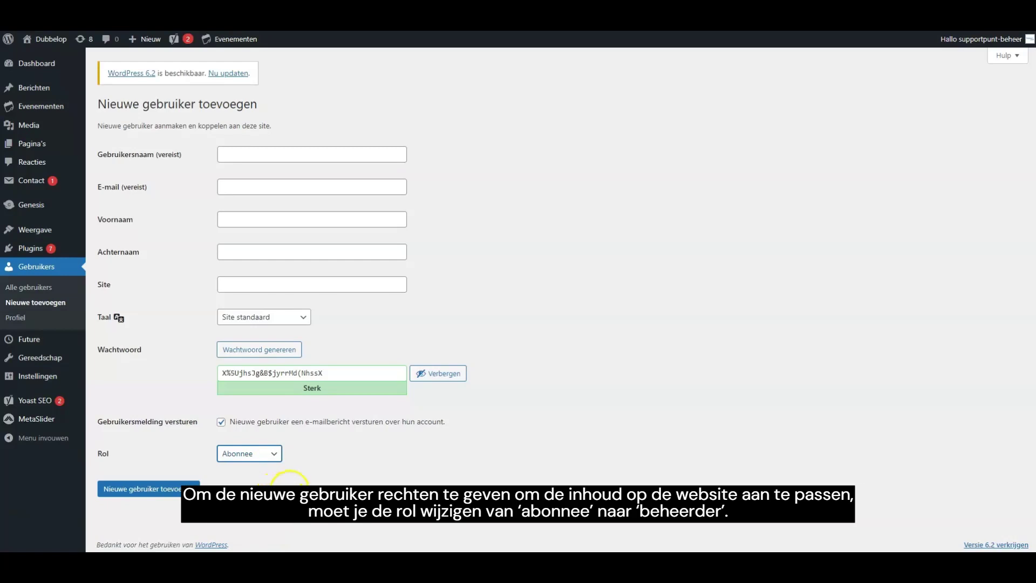